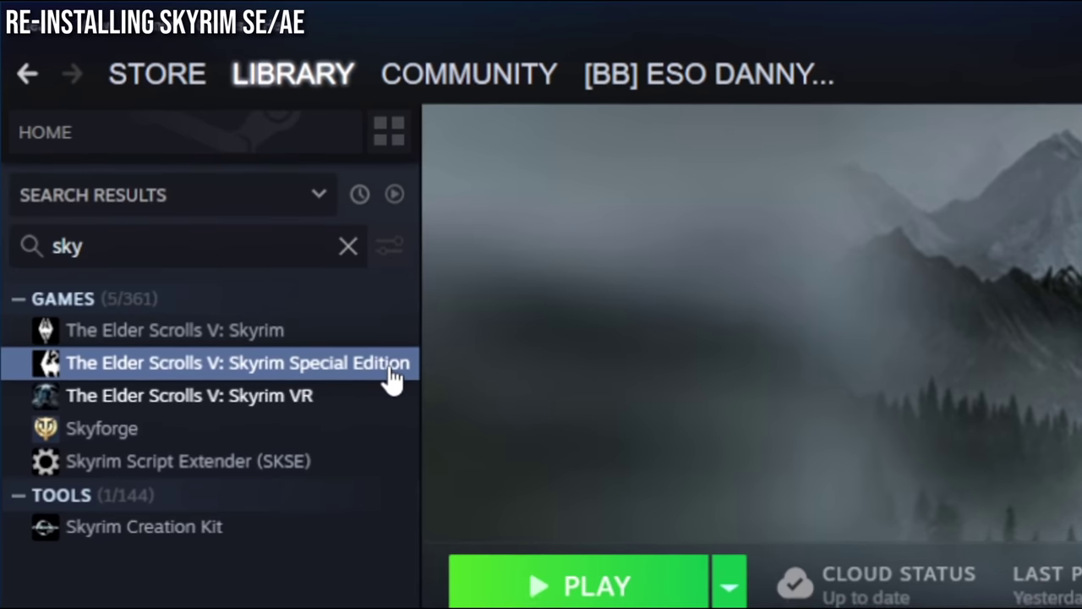
- Browse Skyrim Special Edition's local files from Steam Properties and centre the Explorer window
right_click(343, 348)
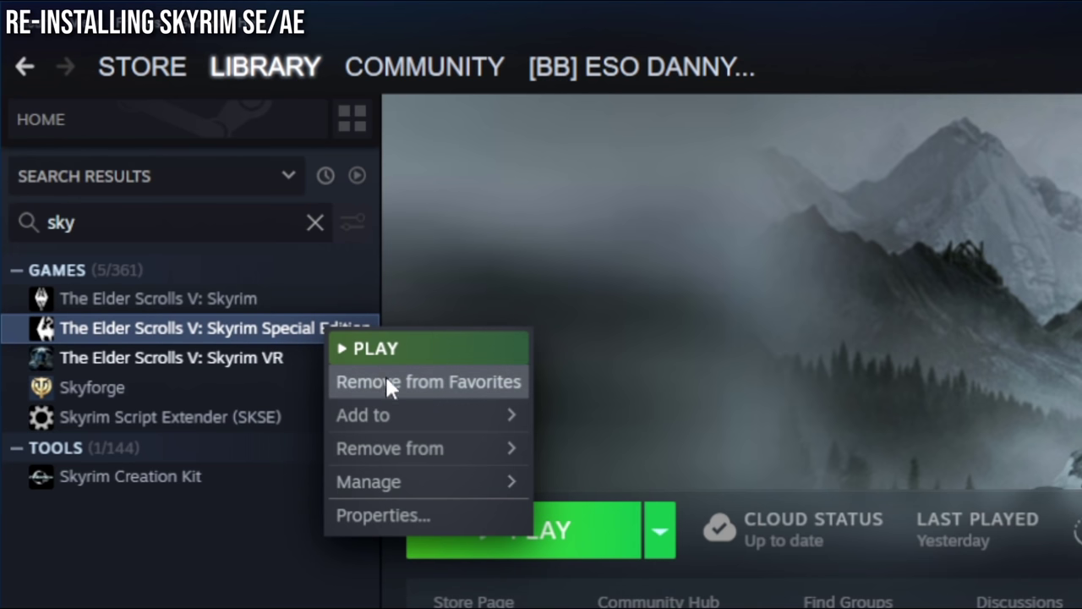
click(447, 515)
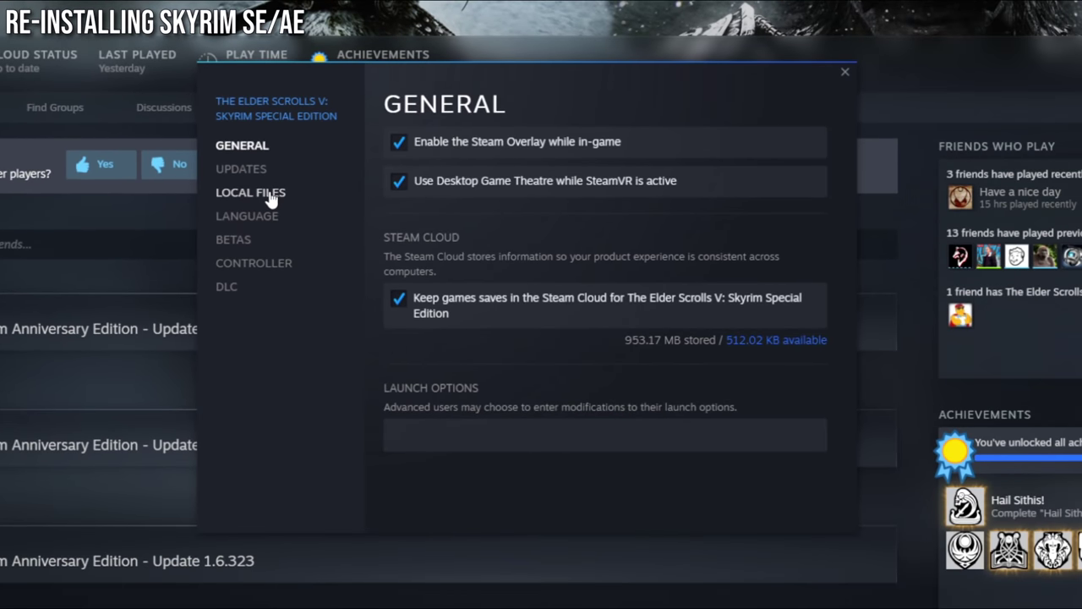
click(272, 262)
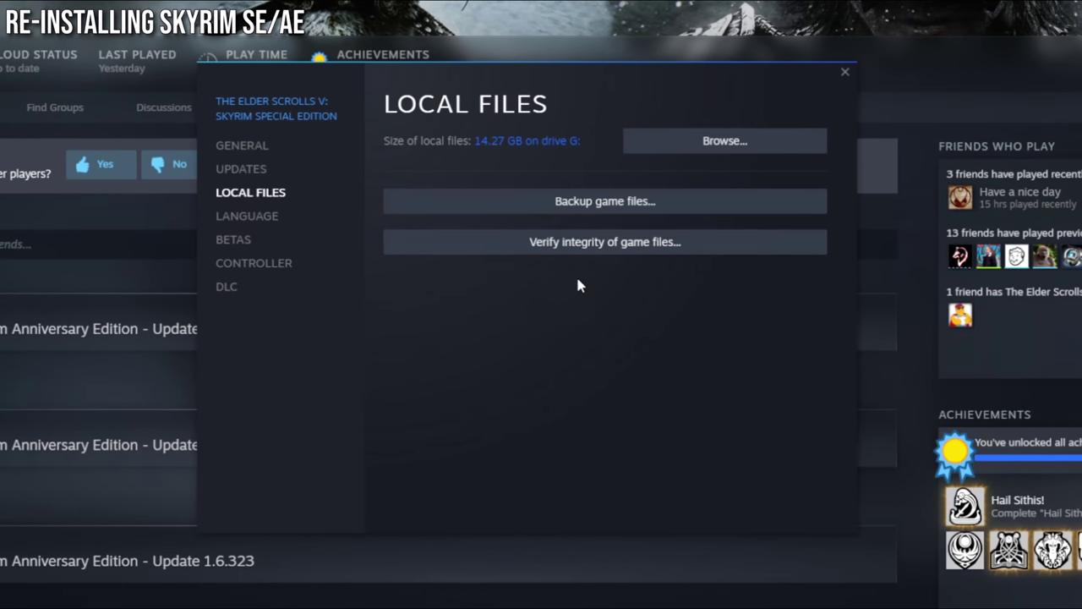
click(698, 150)
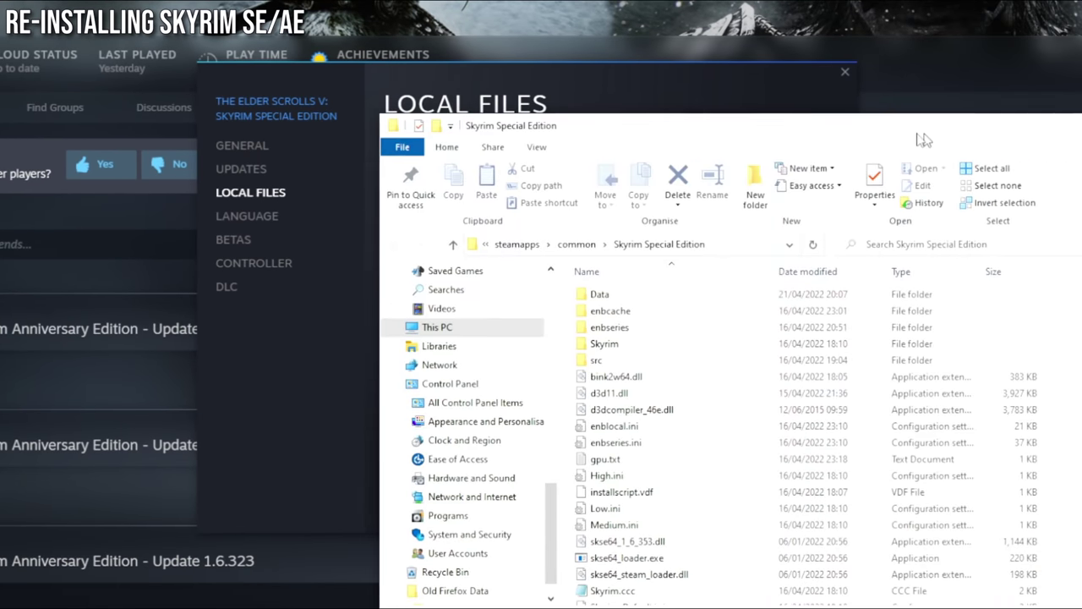
drag(924, 139, 667, 85)
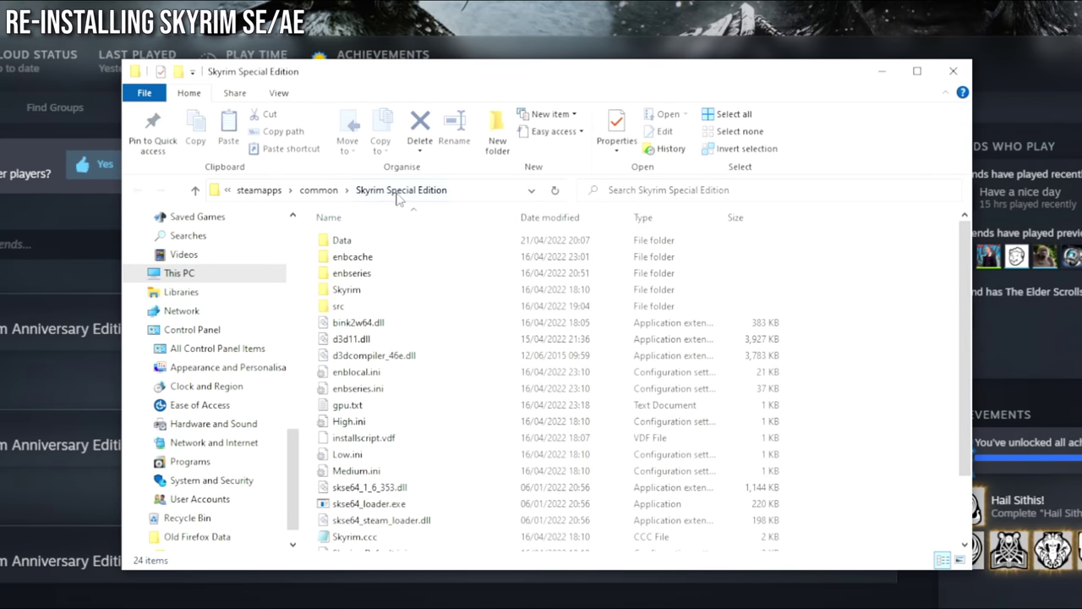
- Go up to the common folder and delete the Skyrim Special Edition folder (14.2 GB)
scroll(423, 326, down, 2)
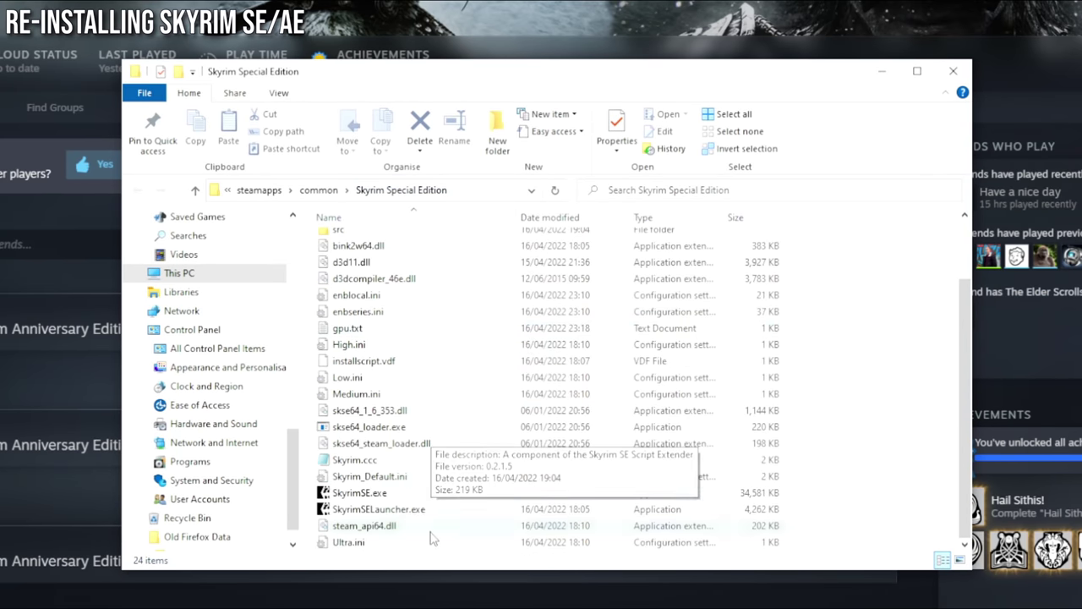
scroll(433, 541, up, 3)
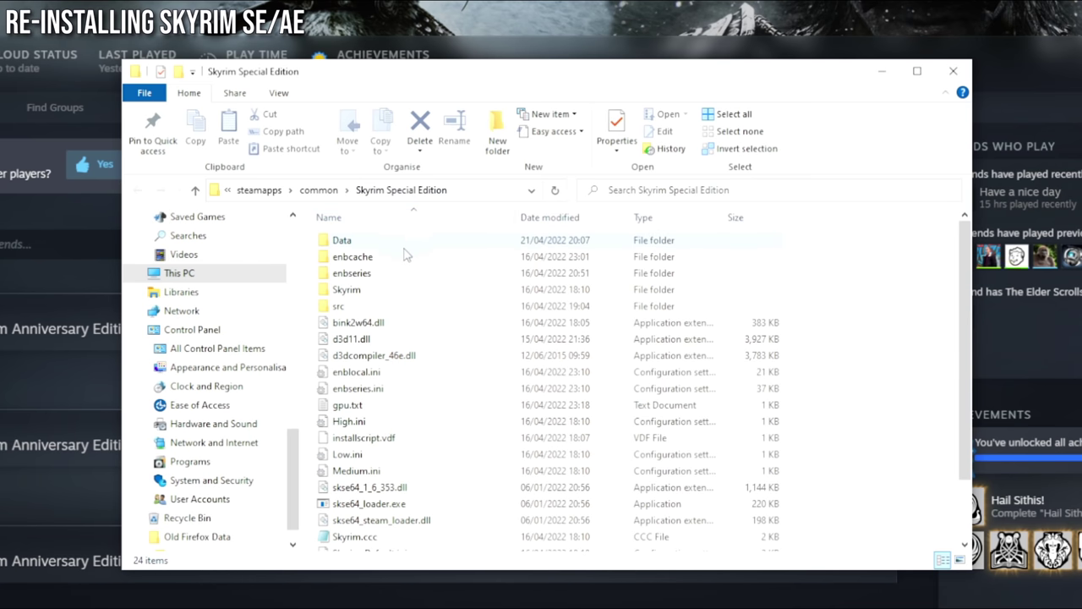
scroll(409, 440, down, 2)
scroll(410, 524, up, 2)
click(319, 190)
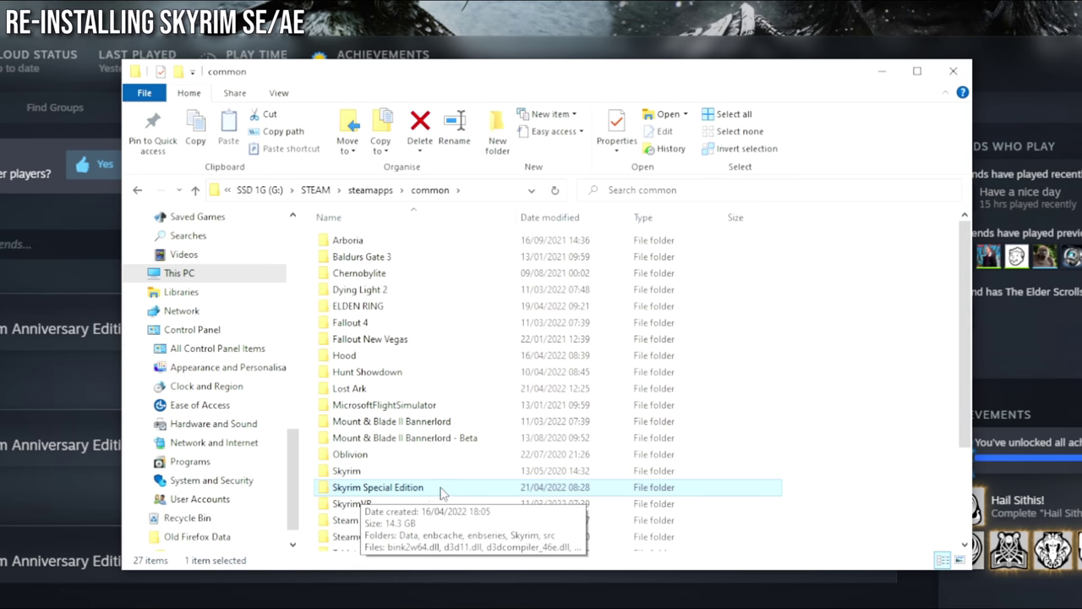
key(Delete)
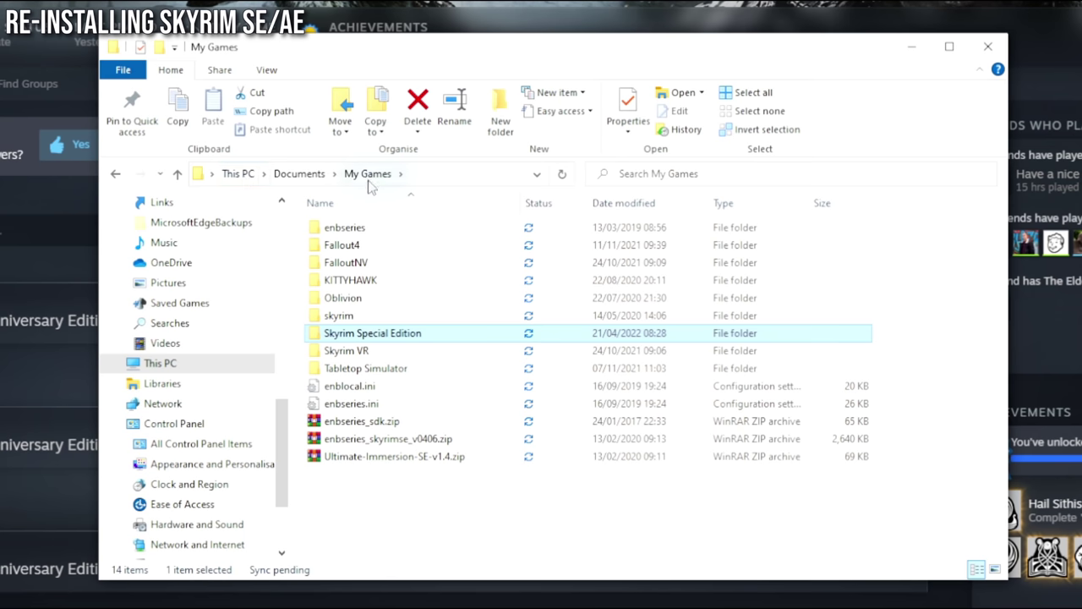
- In My Games\Skyrim Special Edition, delete the ten items from SKSE to SkyrimPrefs.ini.base
double_click(448, 342)
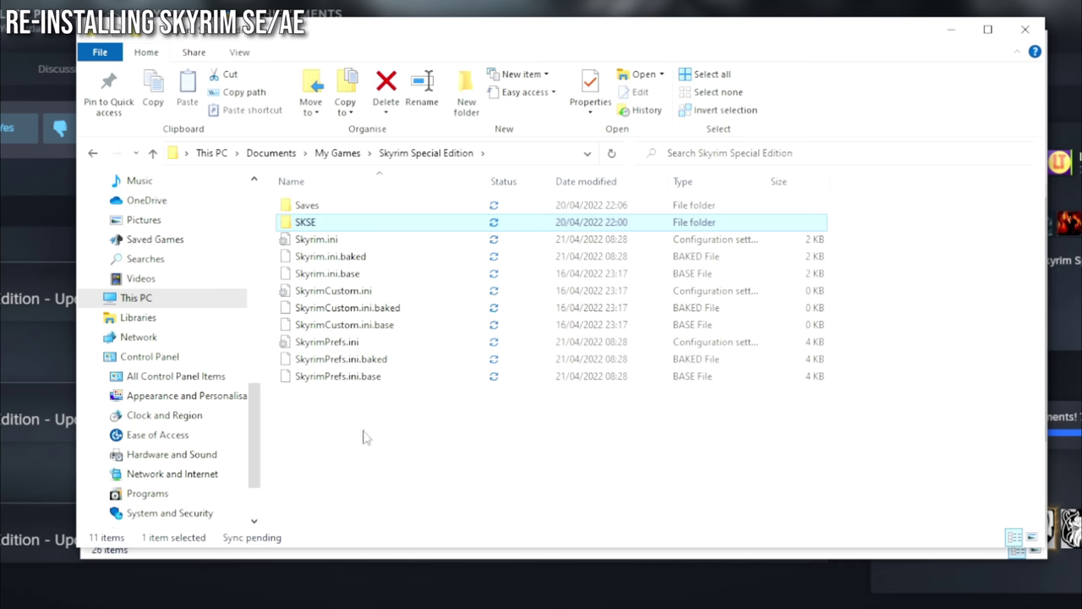
drag(364, 437, 318, 221)
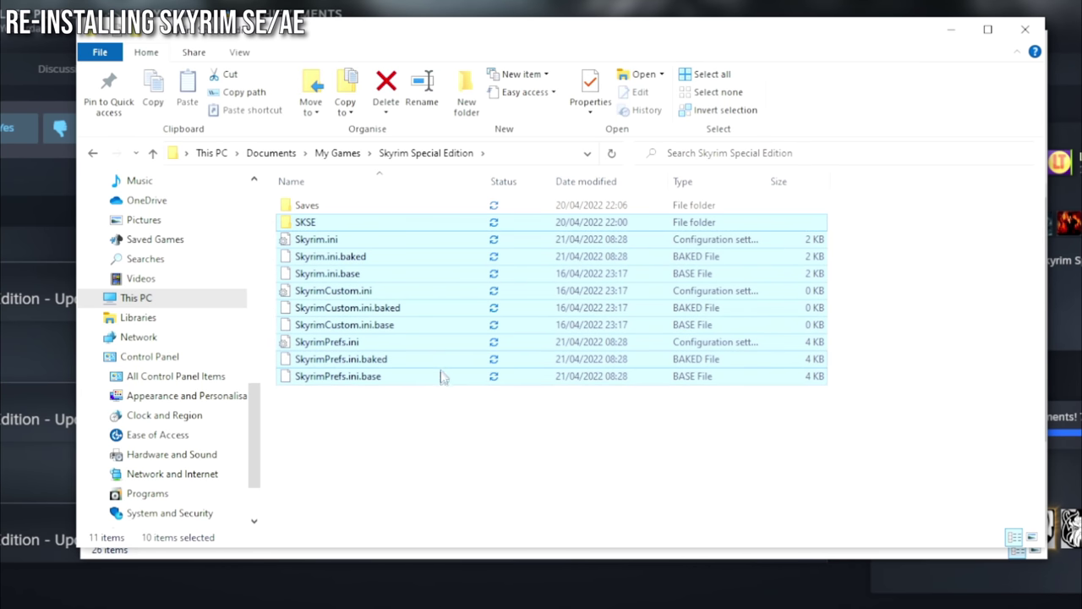
key(Delete)
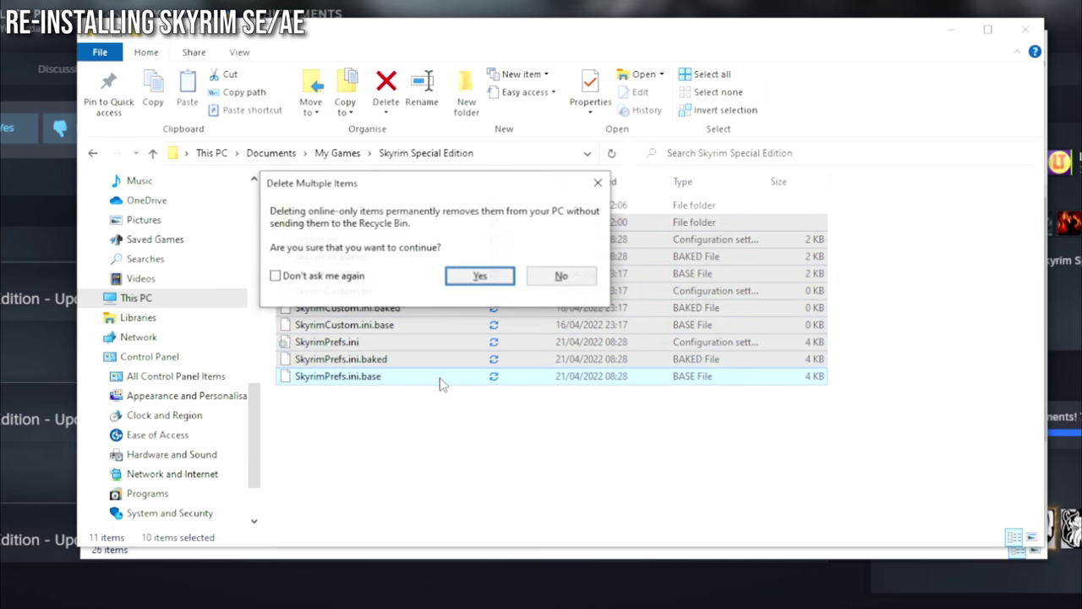
click(476, 277)
- Reopen the Skyrim Special Edition folder and look through the remaining Saves folder
key(BackSpace)
double_click(330, 271)
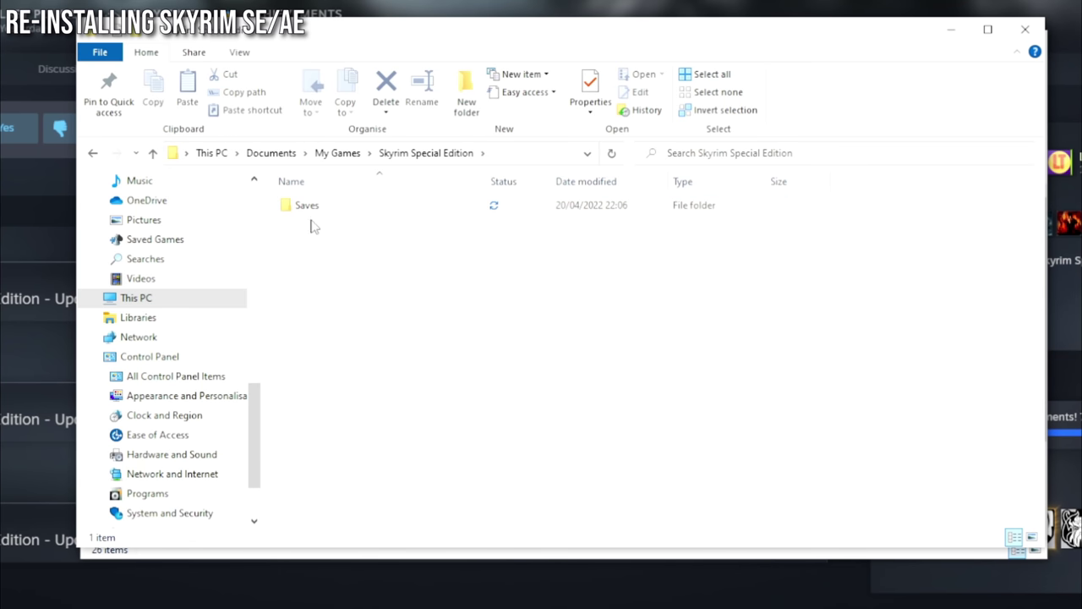
double_click(306, 205)
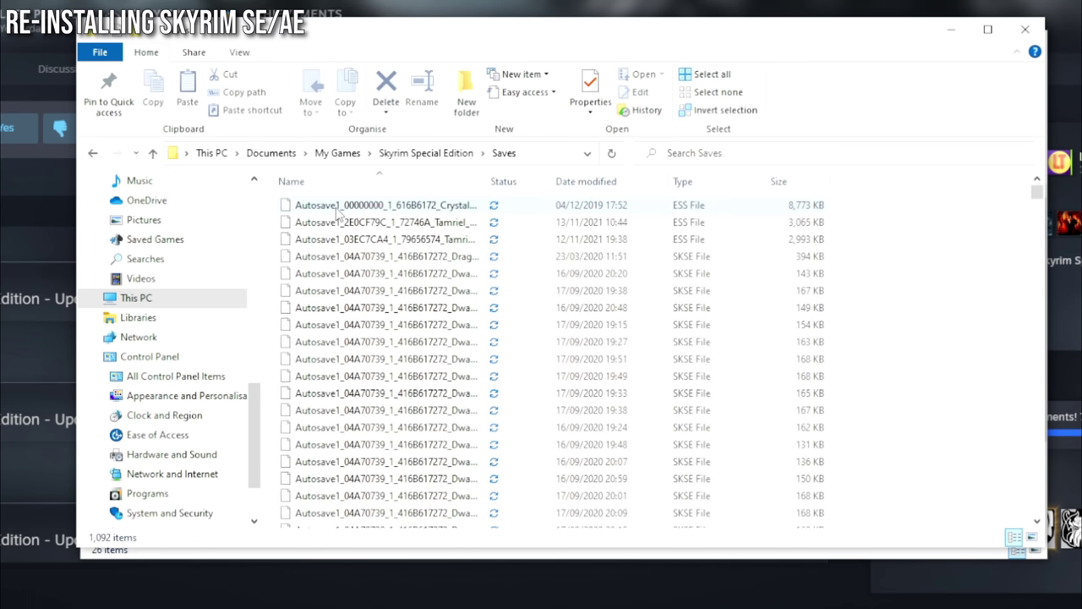
scroll(340, 385, down, 5)
scroll(343, 385, down, 8)
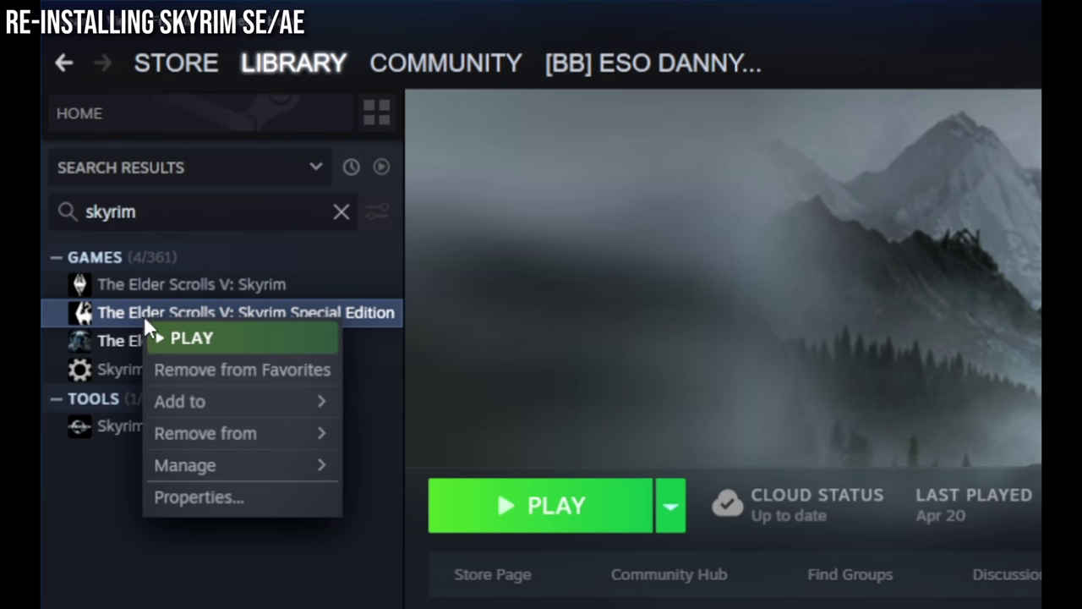
- Uninstall Skyrim Special Edition through the Manage menu and confirm
mouse_move(207, 433)
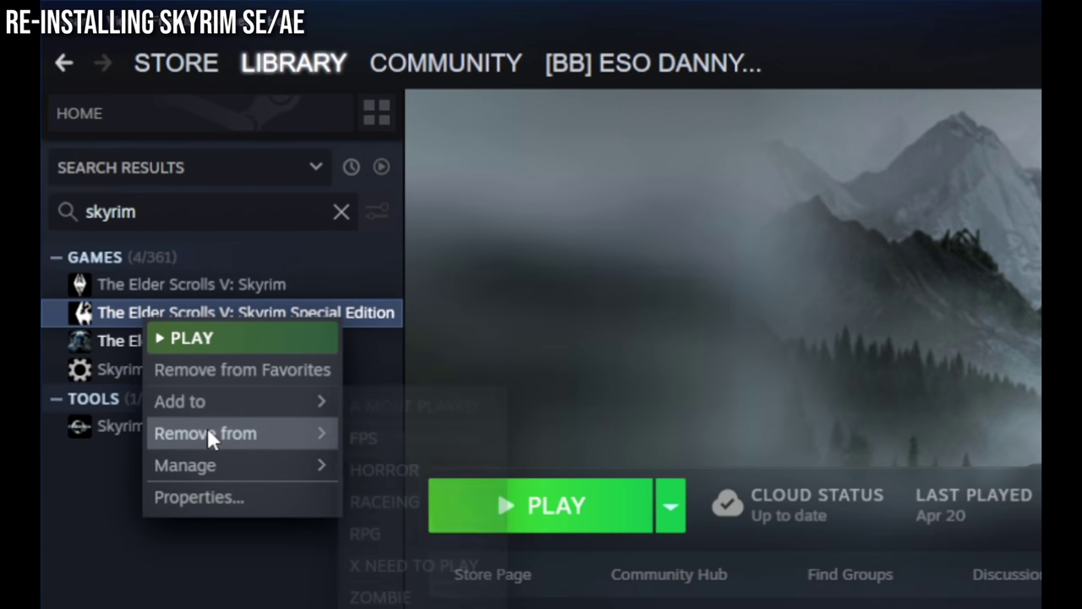
mouse_move(218, 465)
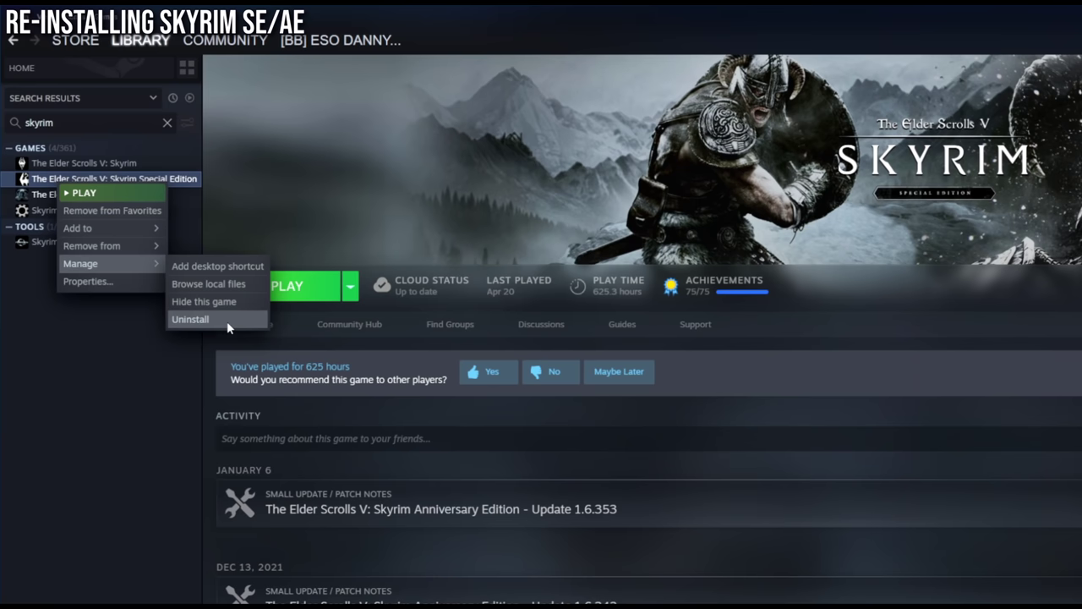
click(225, 320)
click(769, 523)
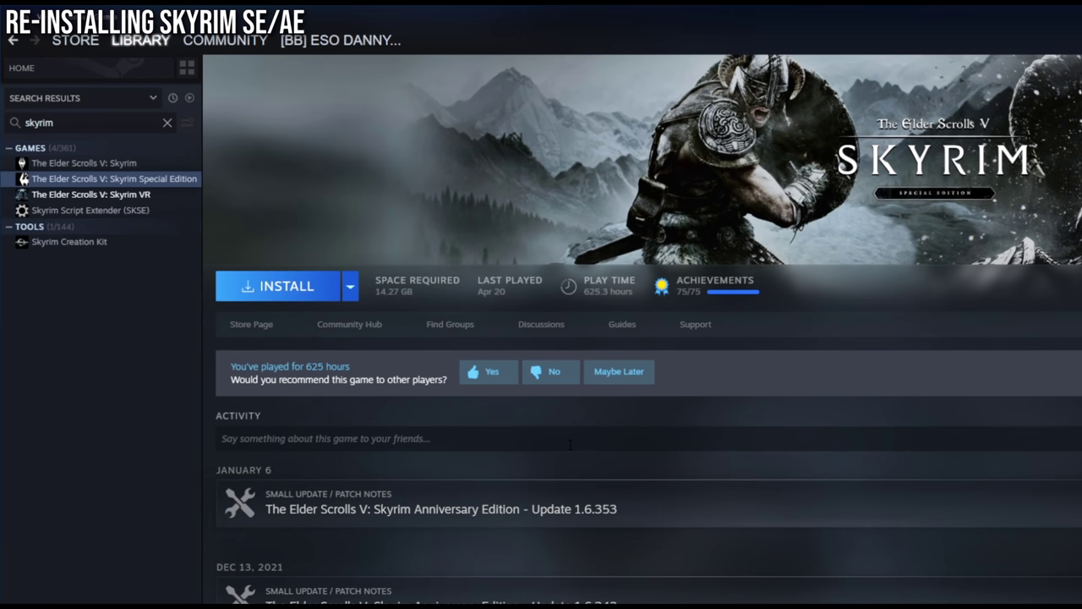
- Reinstall Skyrim Special Edition with the G:\STEAM install location
click(295, 292)
click(968, 530)
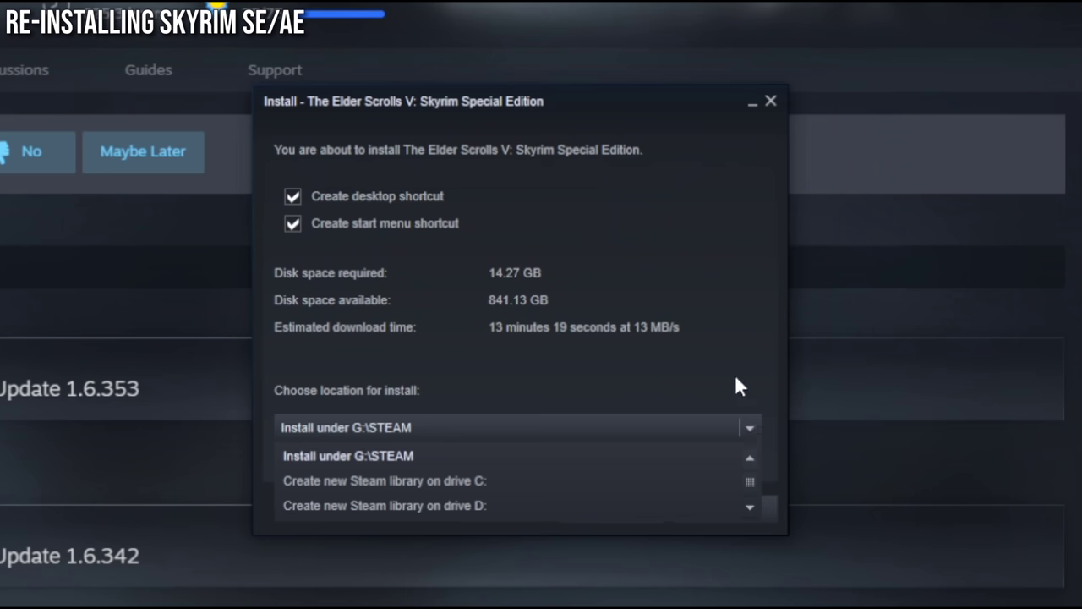
click(733, 389)
click(612, 511)
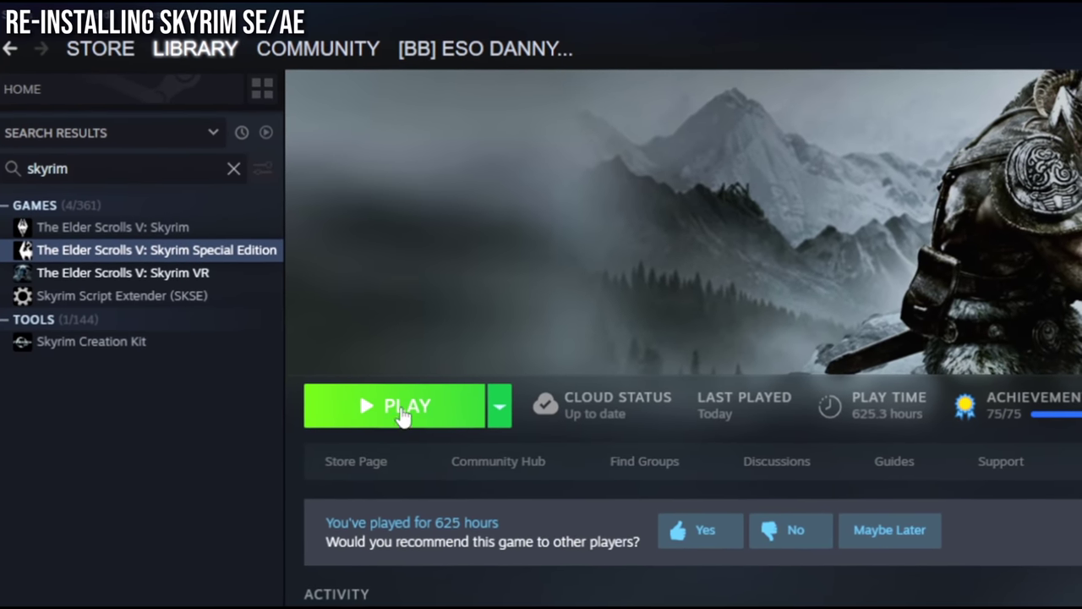
- Browse the new install folder, select its 13 items to check size, then close Properties
right_click(181, 250)
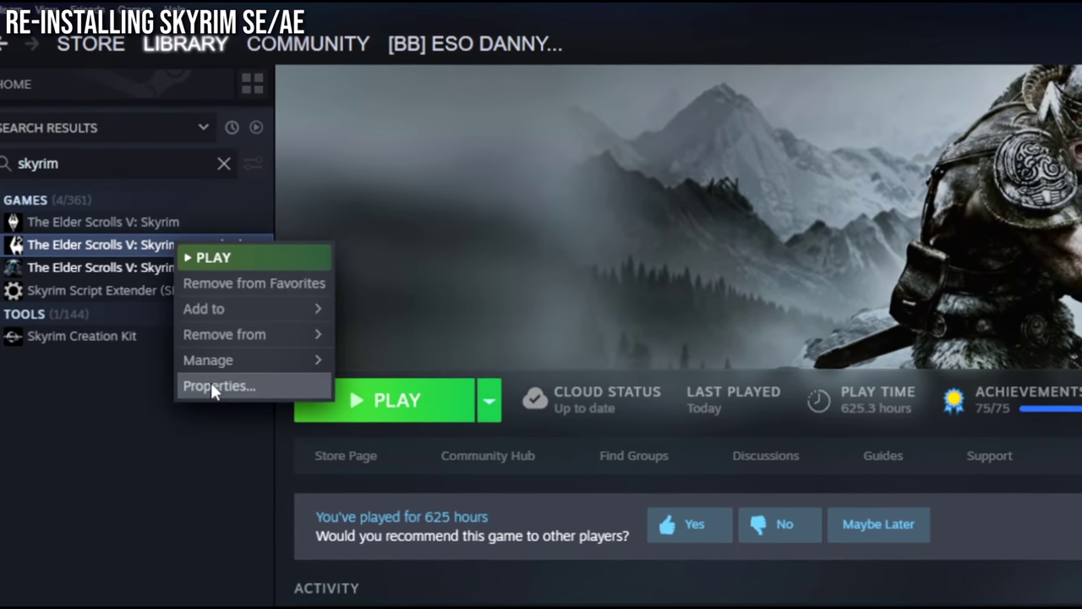
click(210, 386)
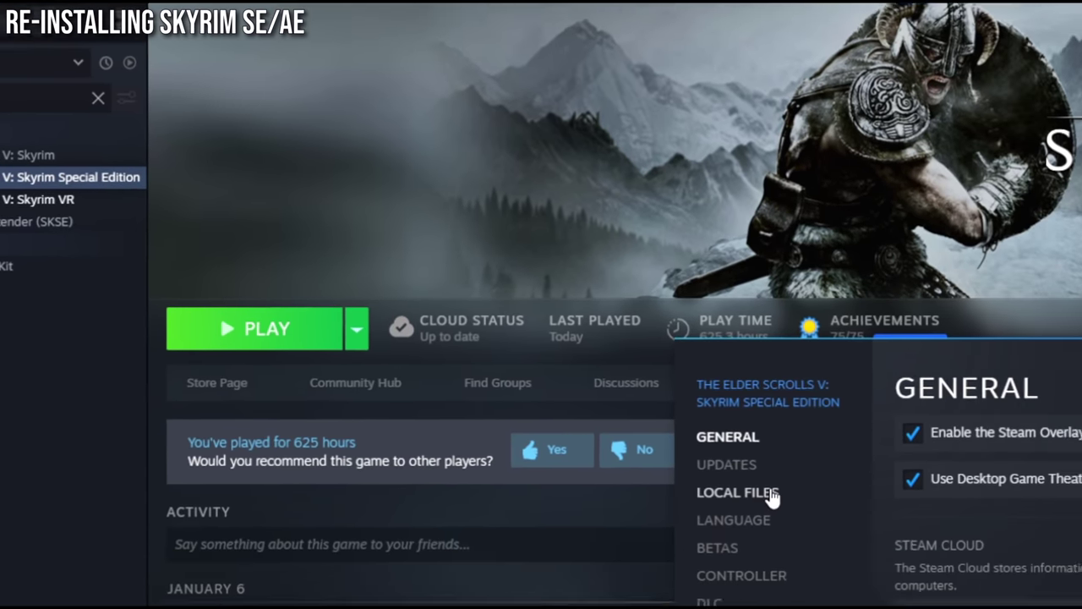
click(872, 563)
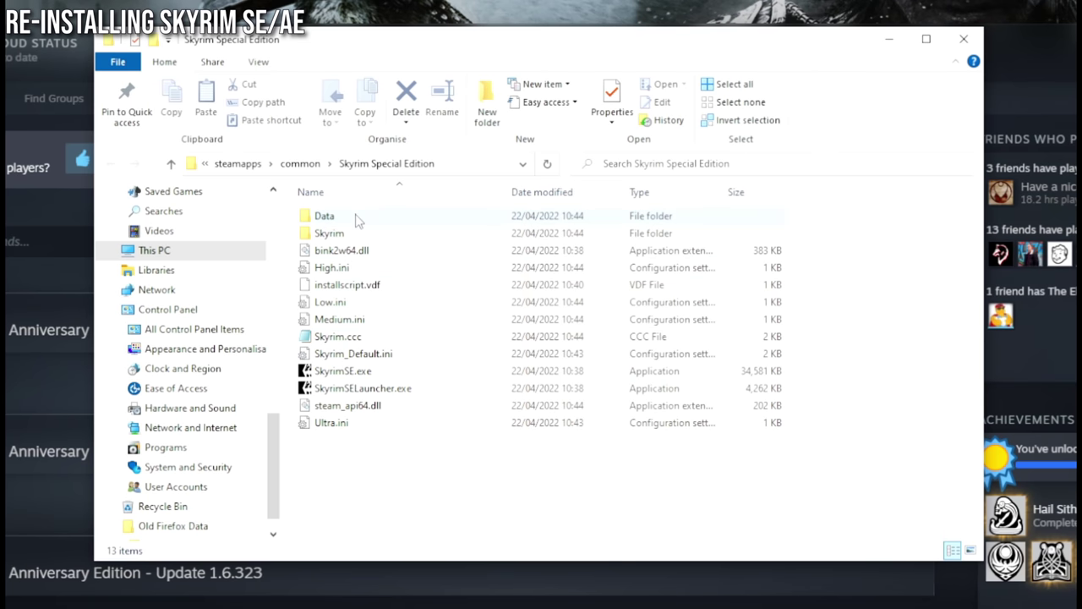
key(ctrl+a)
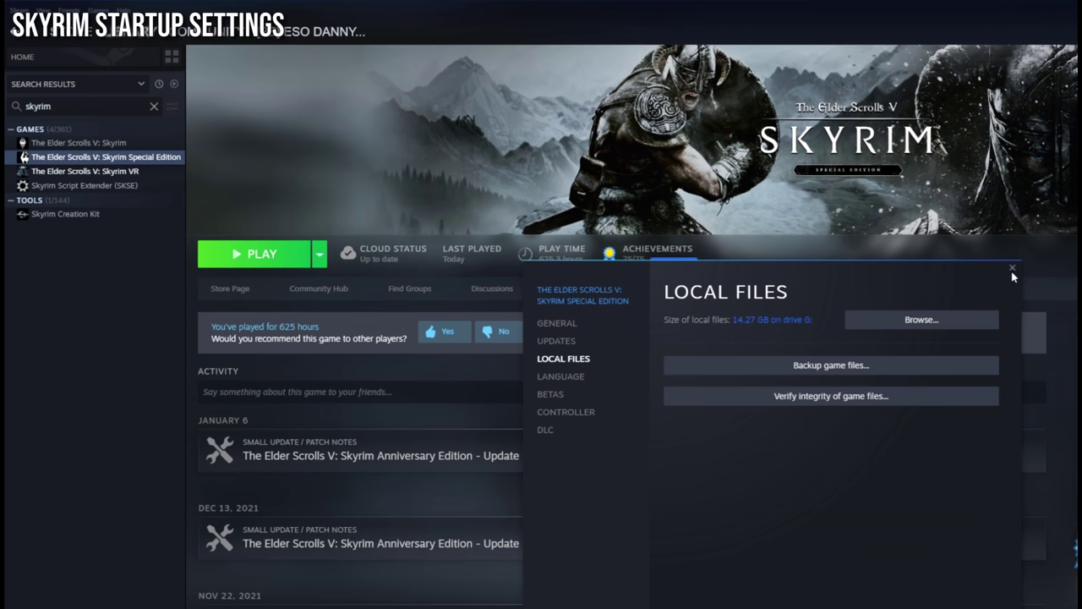
click(1013, 269)
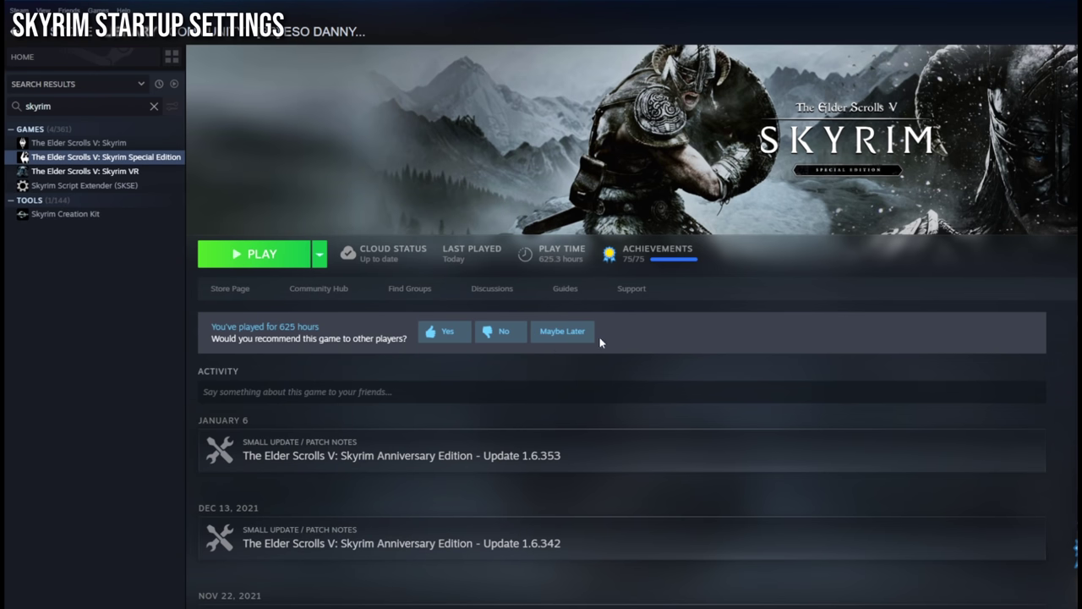
- Start the launcher, dismiss the video card notices, and apply the Ultra preset in Options
click(278, 267)
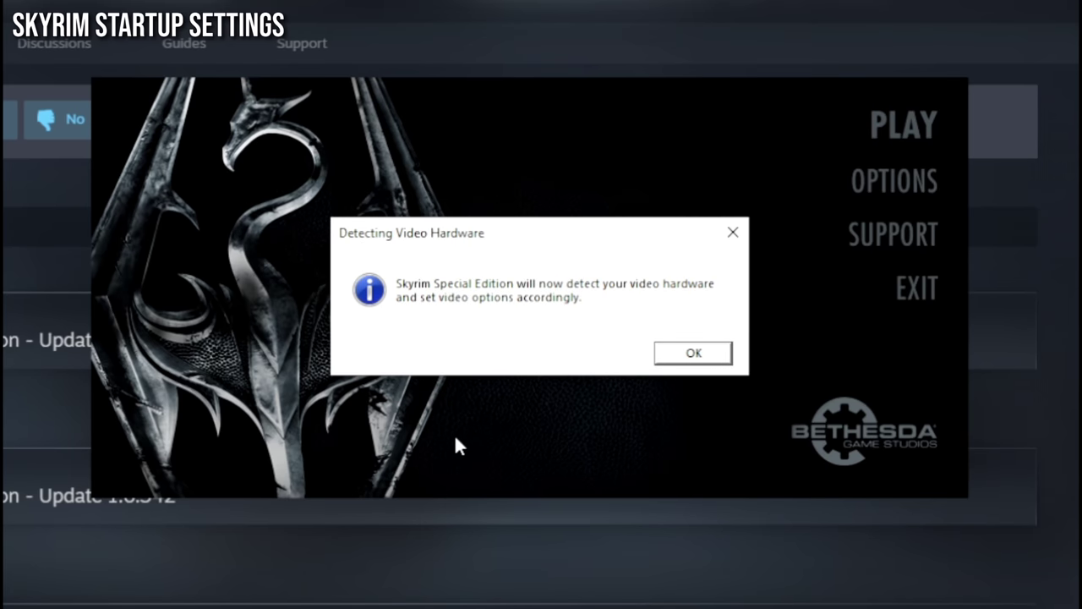
click(690, 360)
click(693, 346)
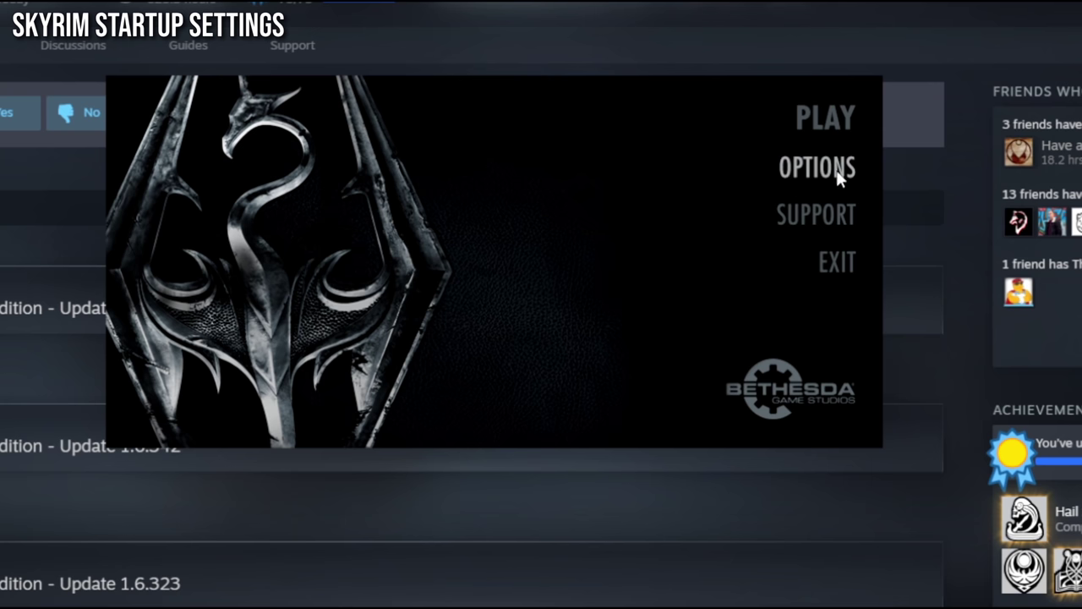
click(834, 170)
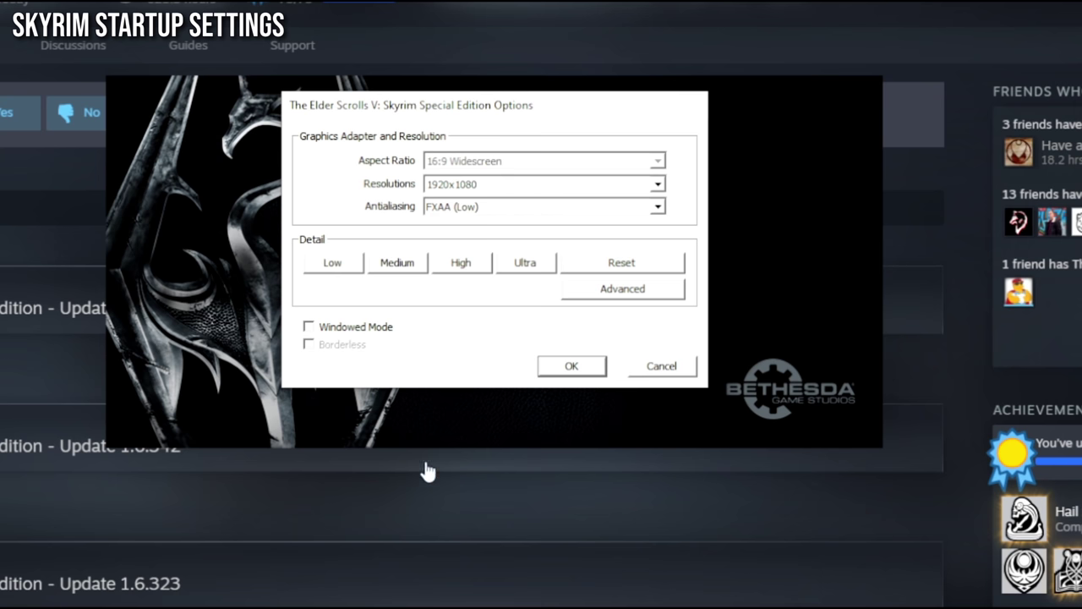
click(541, 267)
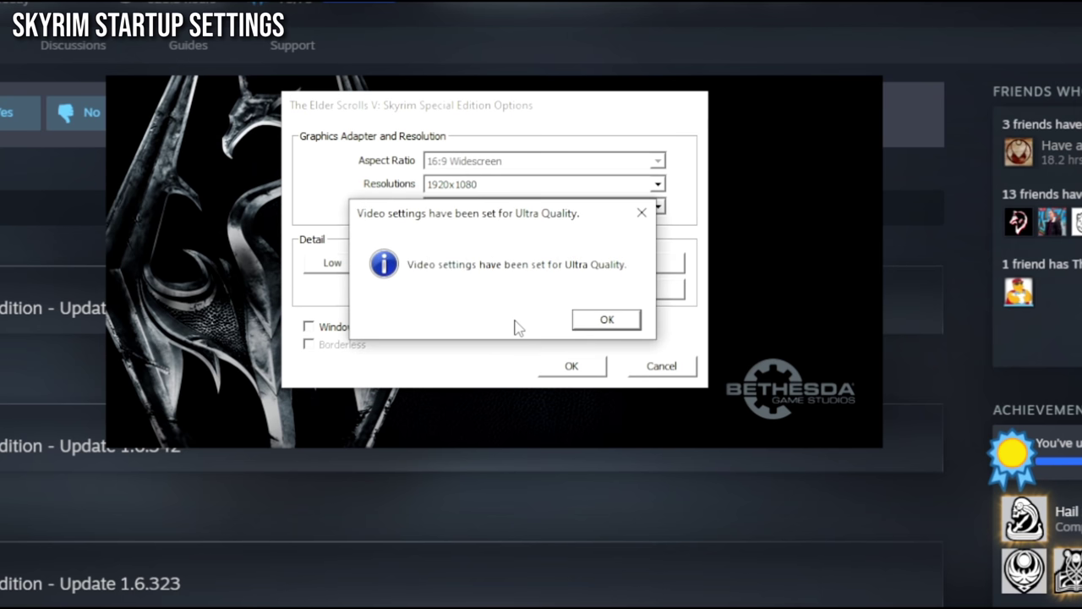
click(606, 317)
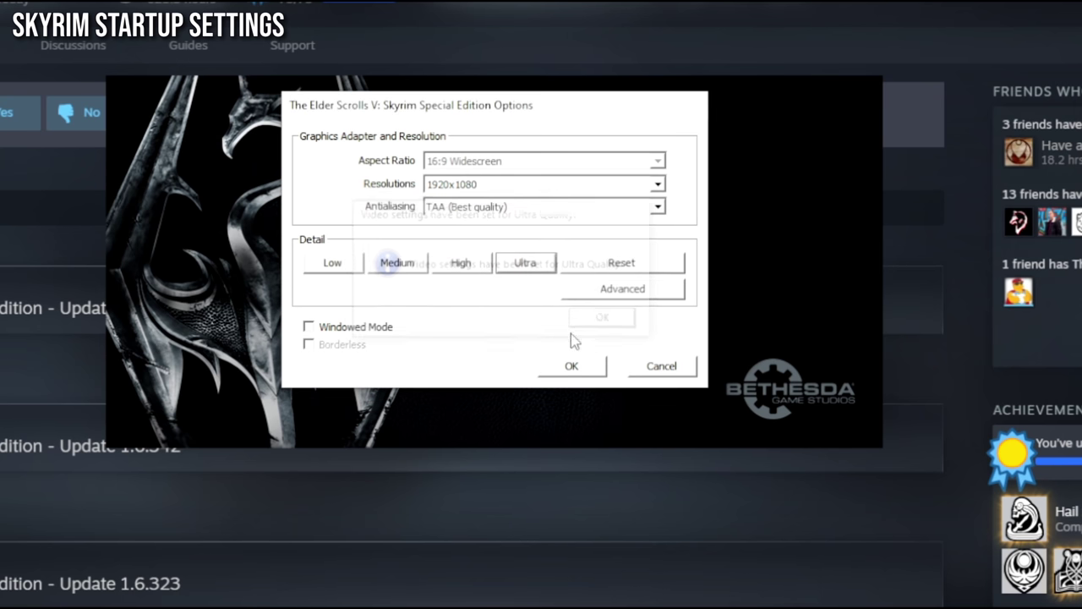
- Set resolution 2560x1440, keep fullscreen, and choose TAA (Best quality) antialiasing
click(489, 186)
click(490, 264)
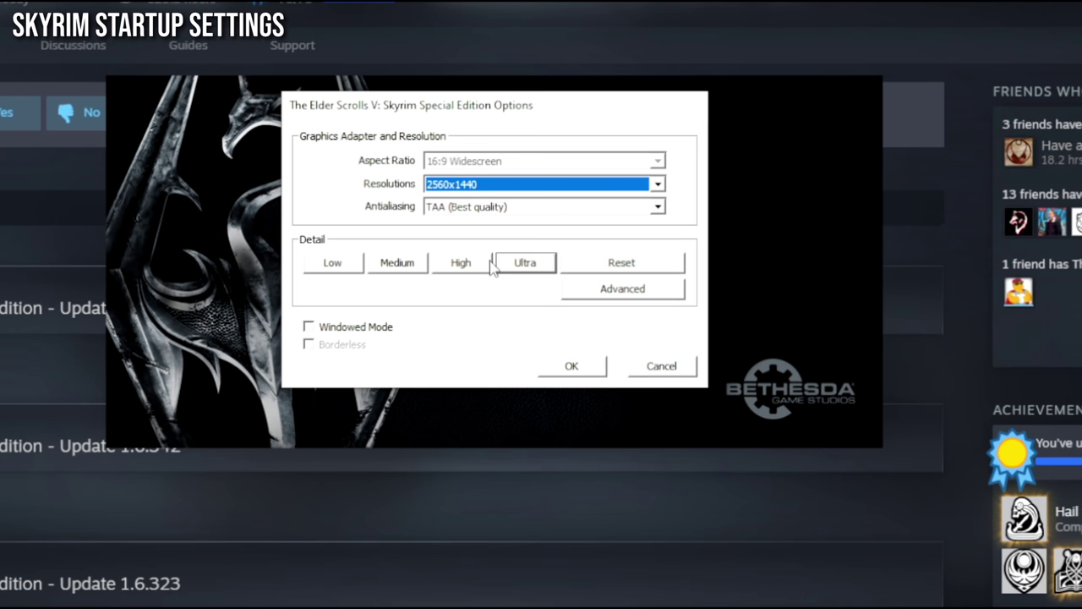
click(373, 332)
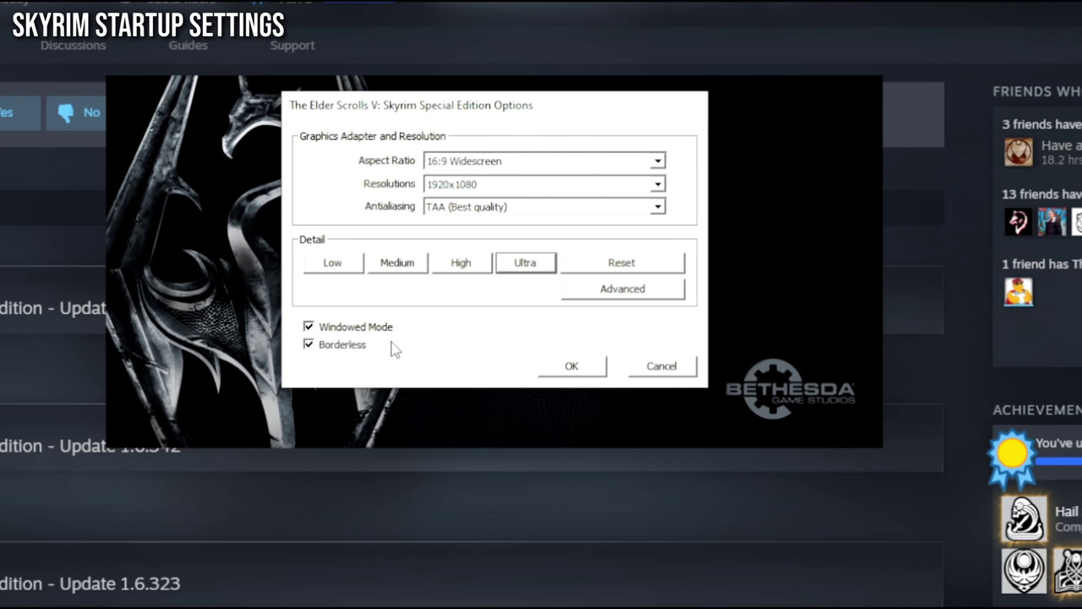
click(347, 330)
click(477, 213)
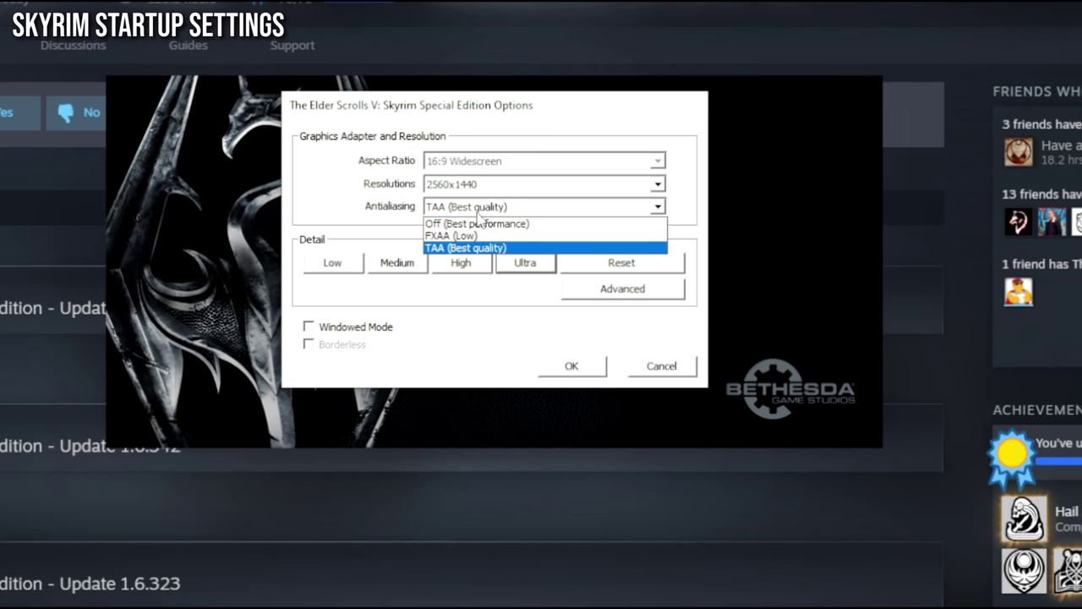
click(511, 249)
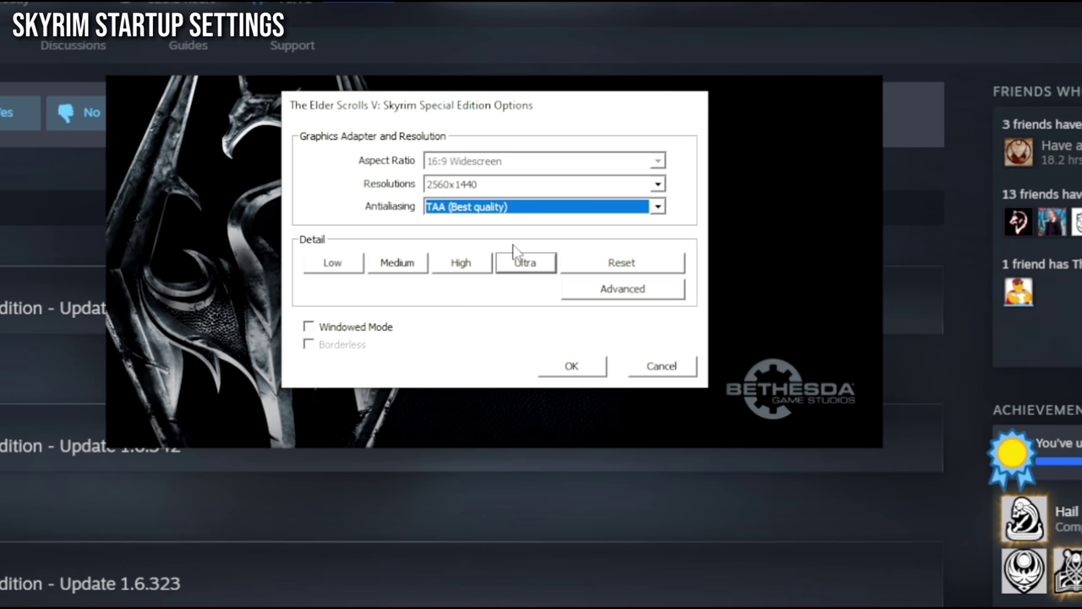
- Disable Screen Space Reflections and Ambient Occlusion in Advanced, keep 2560x1440, and save with OK
click(642, 296)
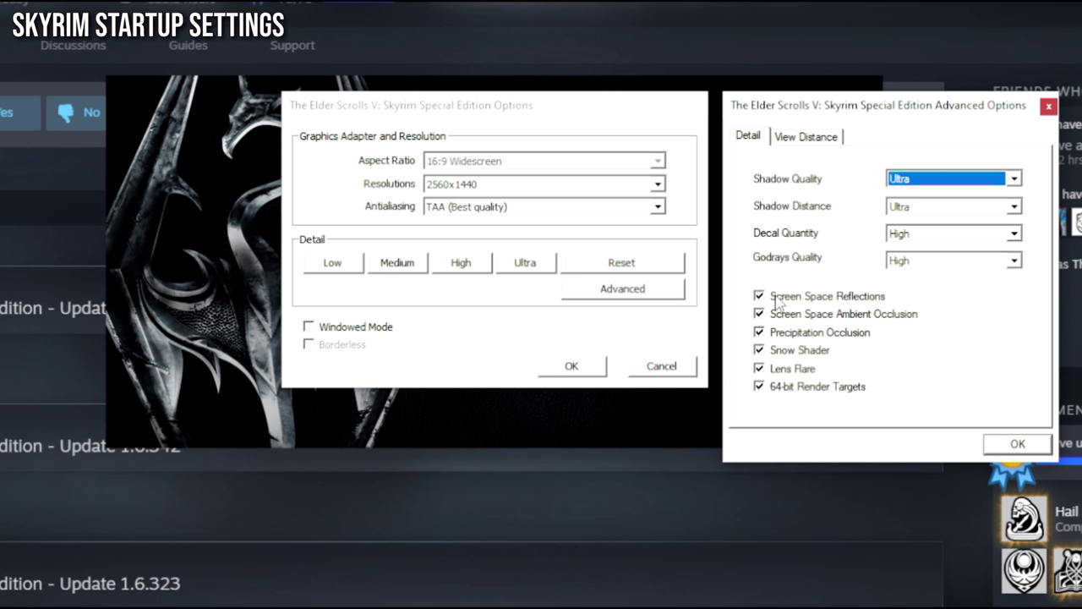
click(808, 297)
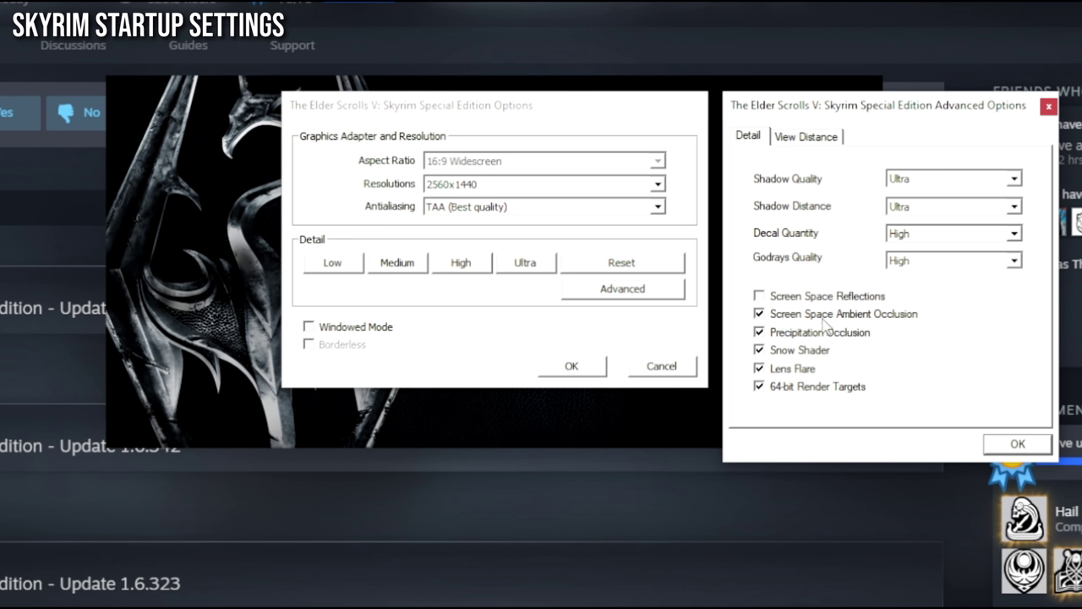
click(823, 318)
click(802, 137)
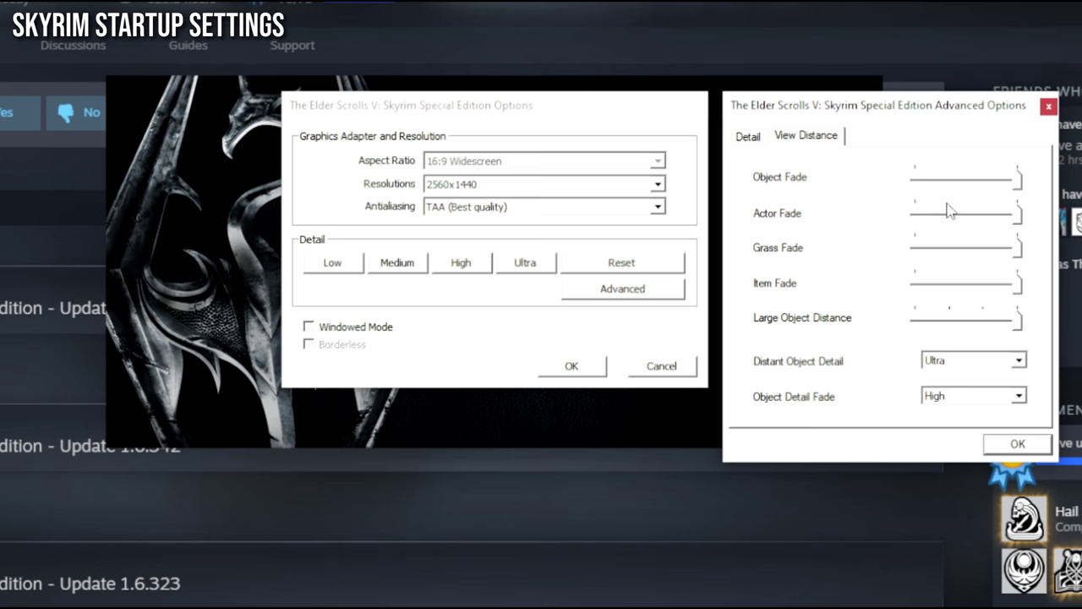
click(450, 186)
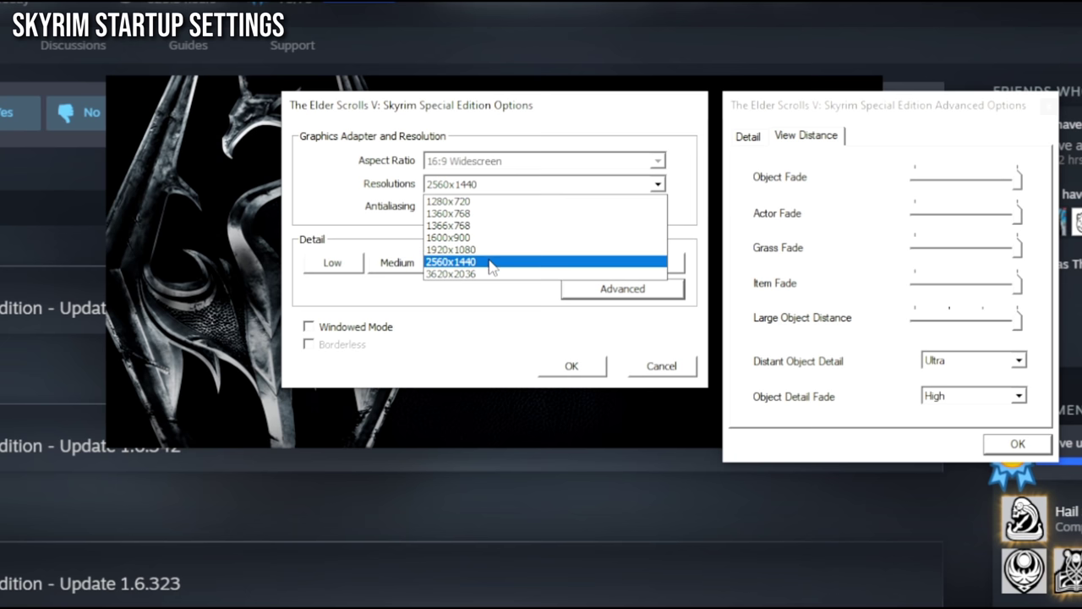
click(491, 263)
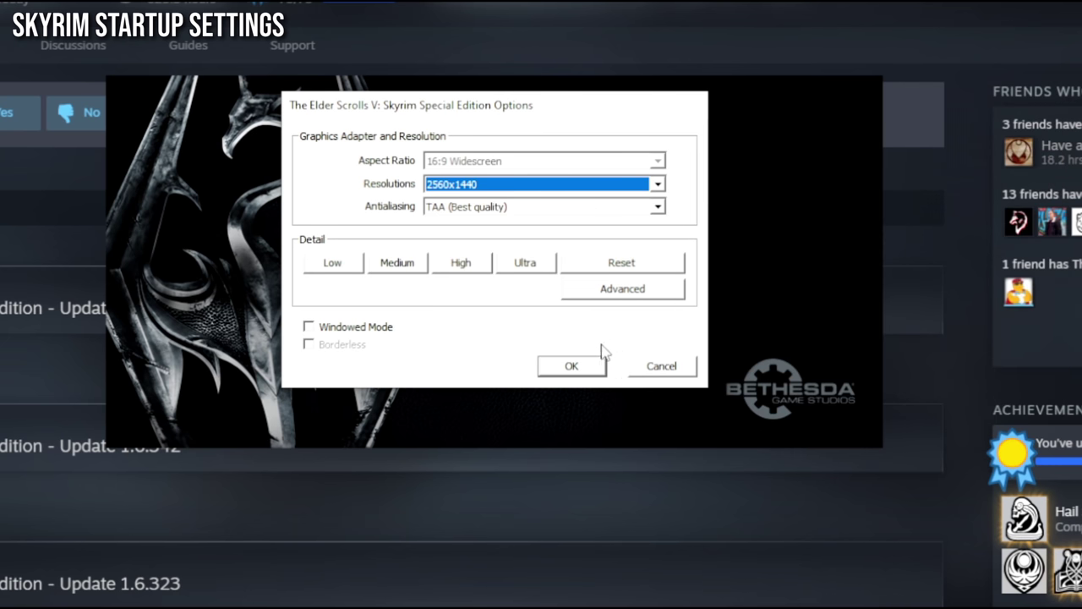
click(575, 367)
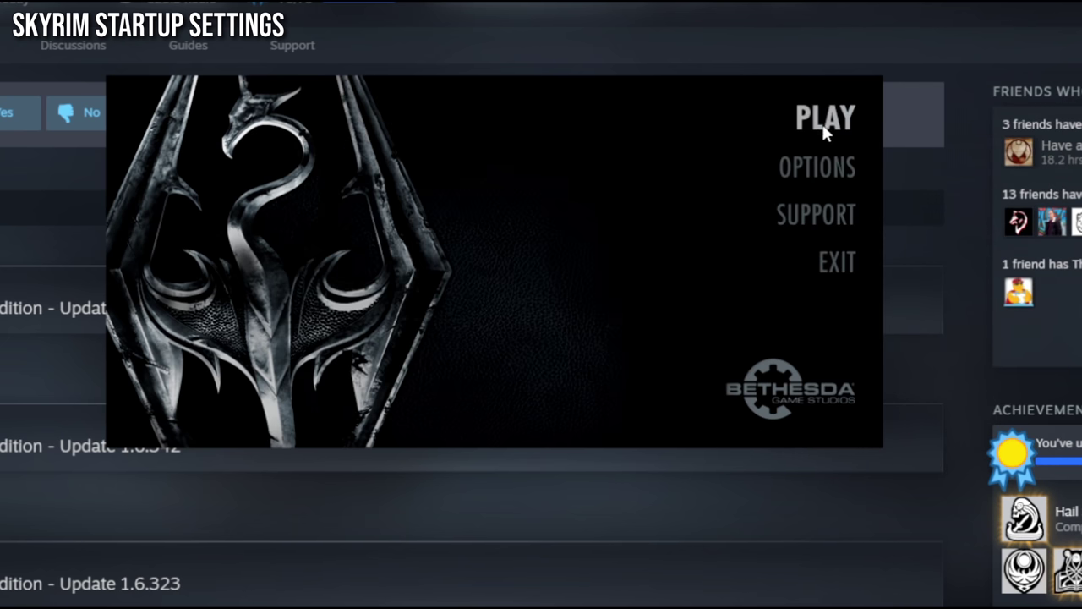
- Play the game, accept the Creations download, and accept the ZeniMax Terms of Service
click(827, 125)
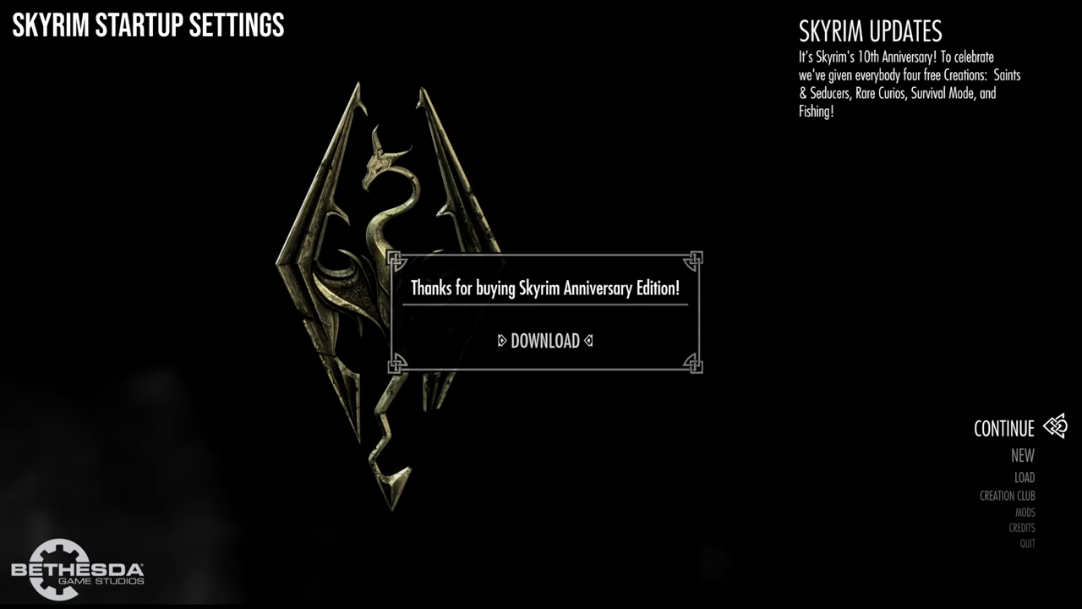
key(Return)
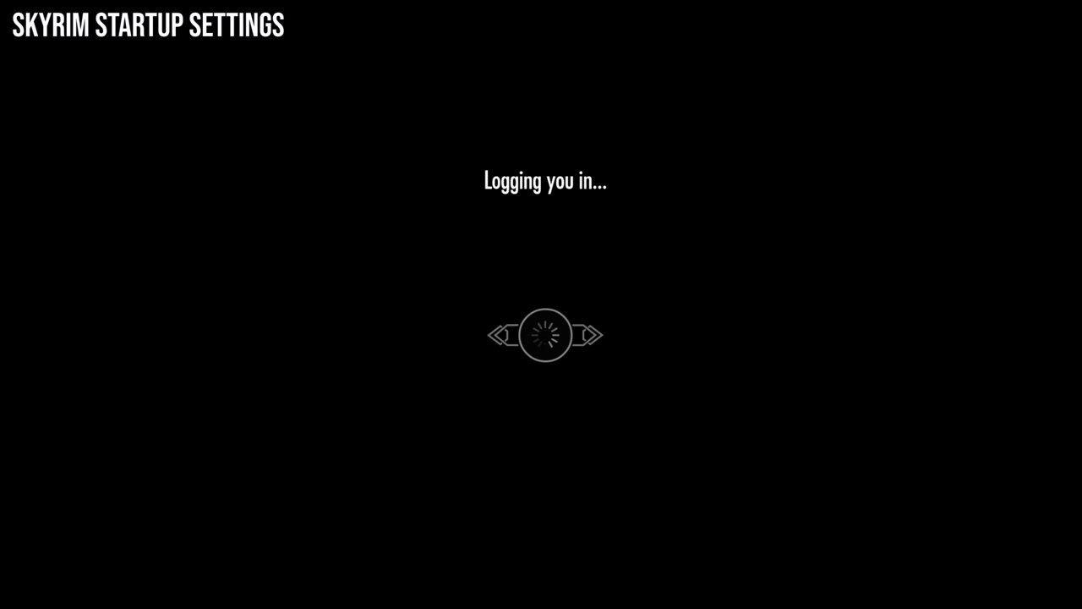
scroll(546, 279, down, 5)
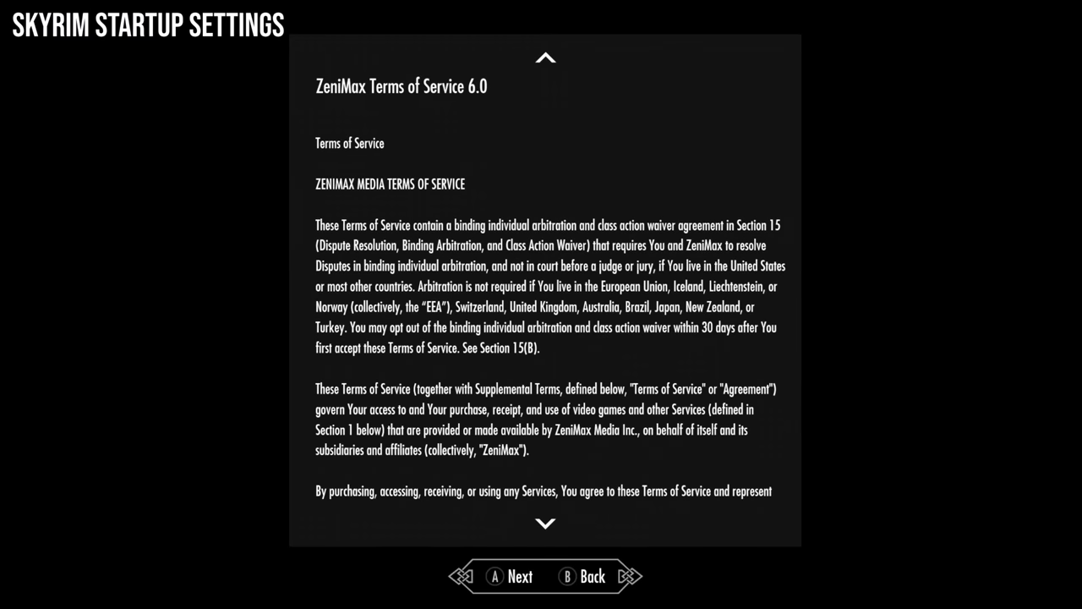
scroll(546, 279, down, 5)
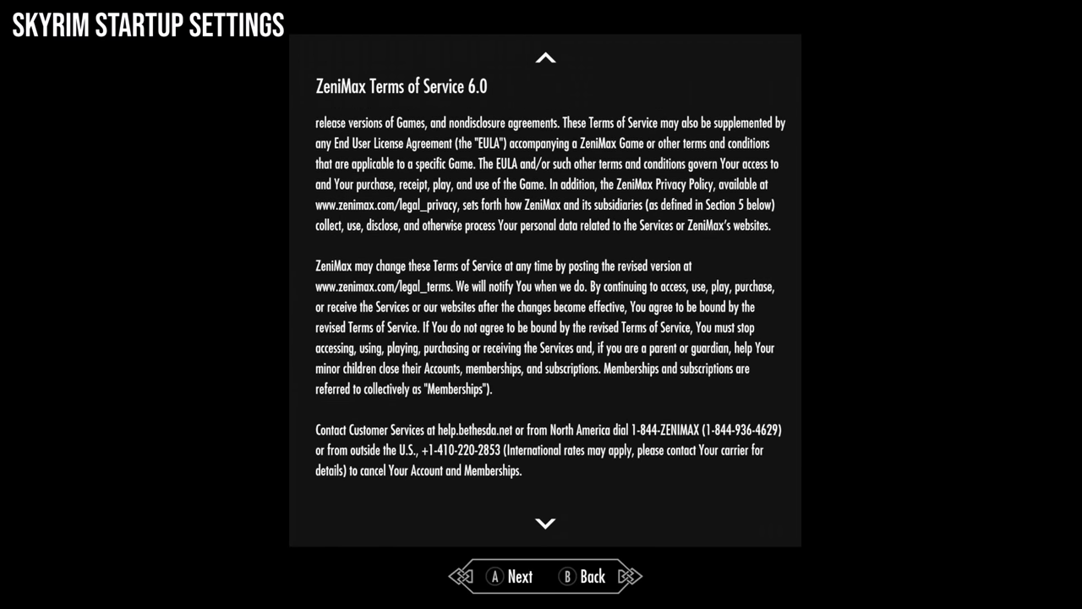
scroll(546, 279, down, 5)
key(Return)
key(Return)
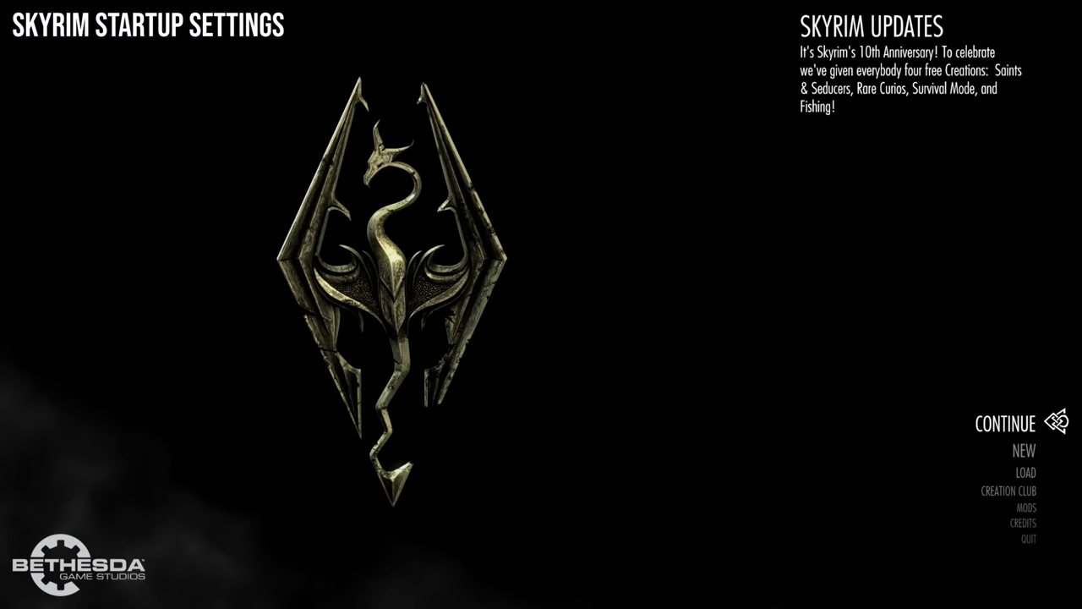
- Browse the main menu, cancel starting a New game, and load the saved game
key(Down)
key(Up)
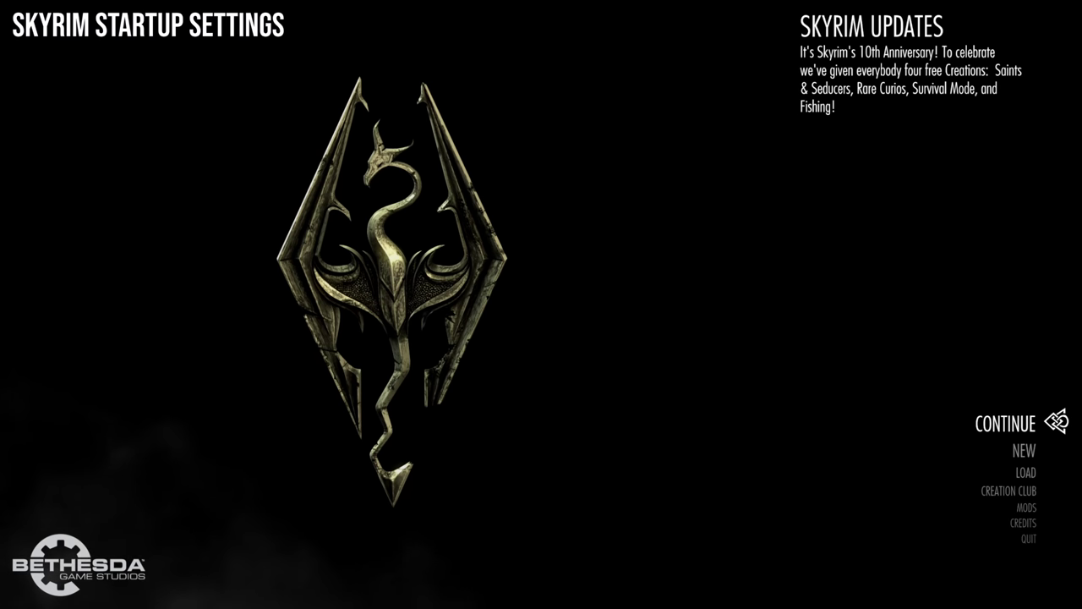
key(Down)
key(Down)
key(Down)
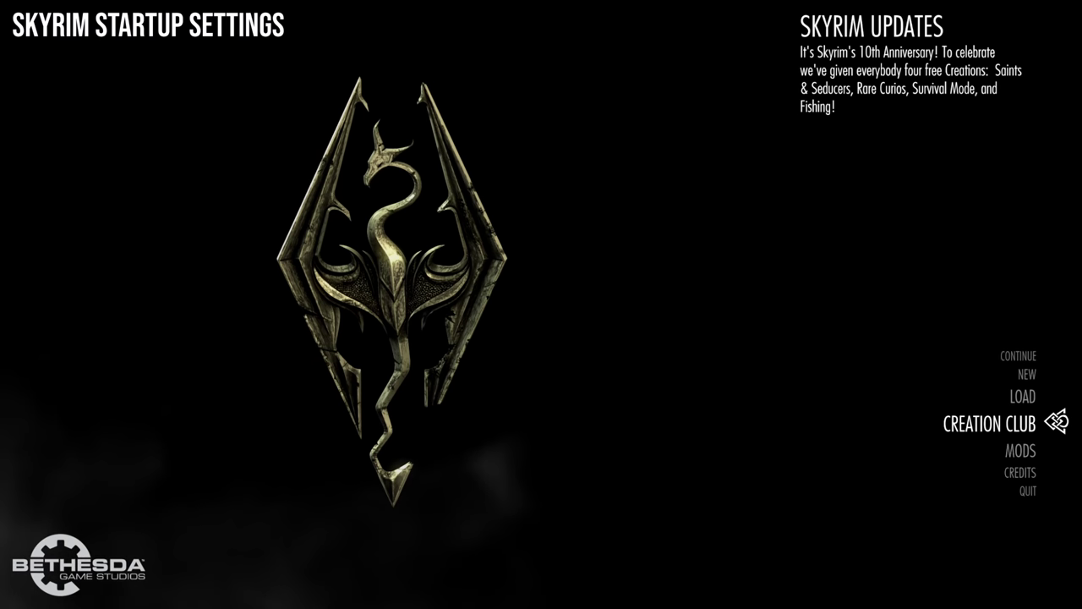
key(Up)
key(Up)
key(Up)
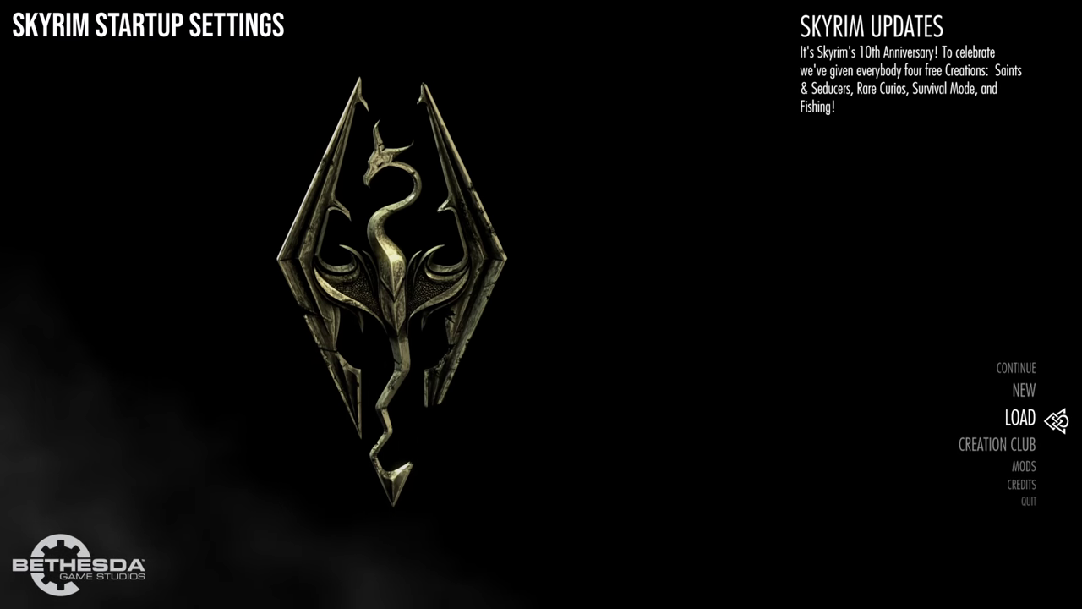
key(Down)
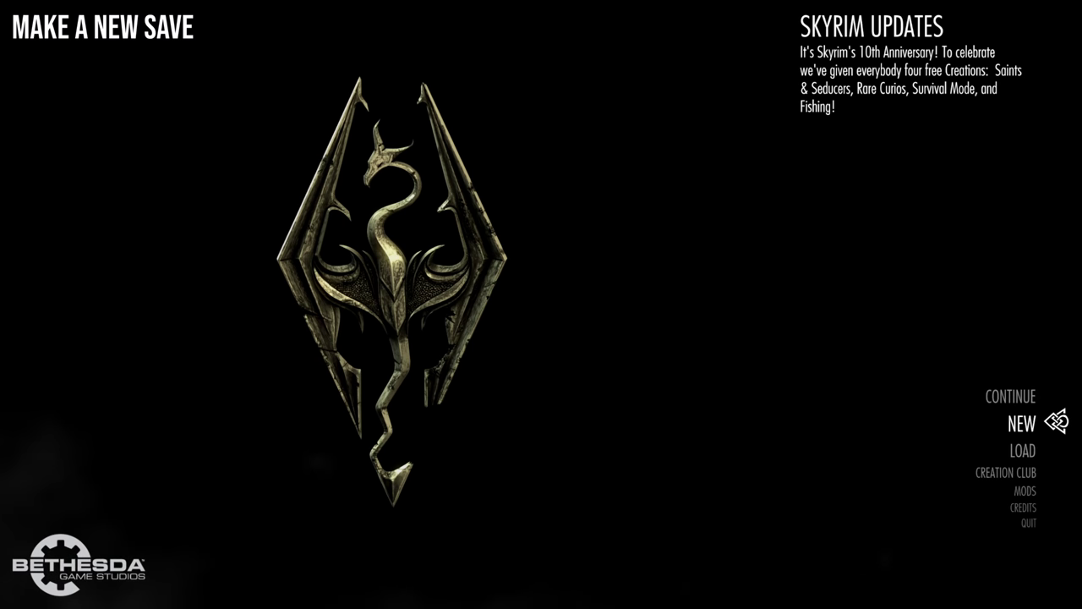
key(Return)
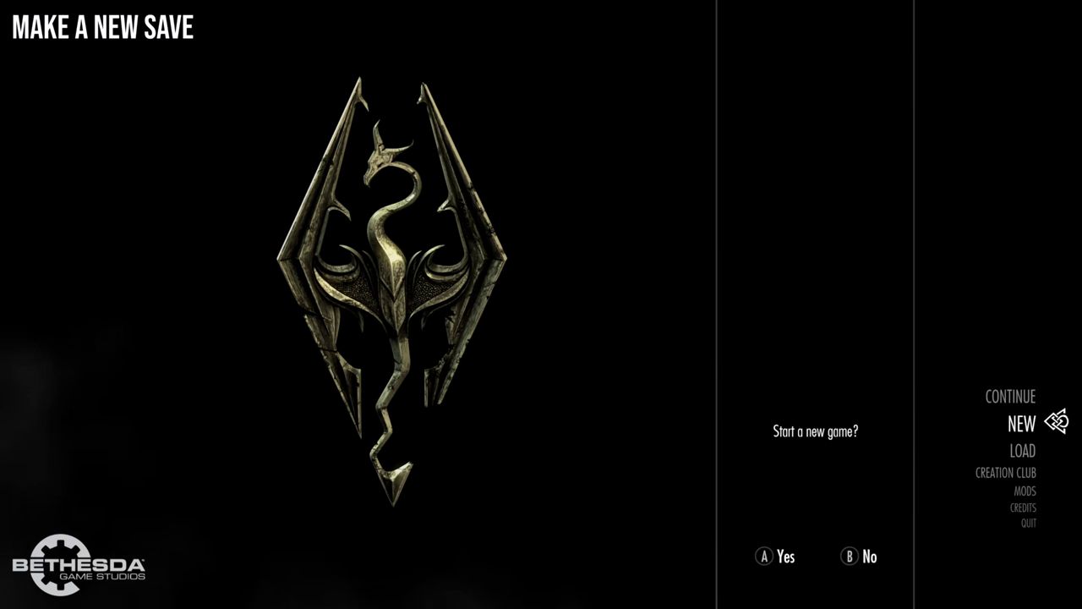
key(Escape)
key(Down)
key(Return)
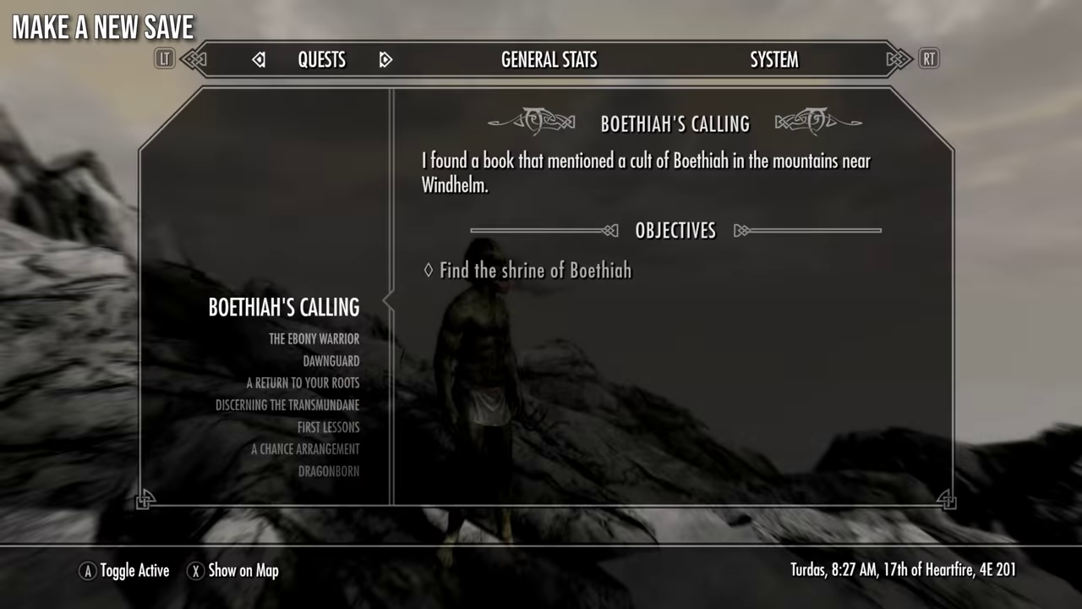
- Create a new save from the System menu and quit to the main menu
key(Left)
key(Down)
key(Return)
key(Return)
key(Escape)
key(Return)
key(Return)
key(Escape)
key(Down)
key(Down)
key(Down)
key(Down)
key(Down)
key(Down)
key(Return)
key(Return)
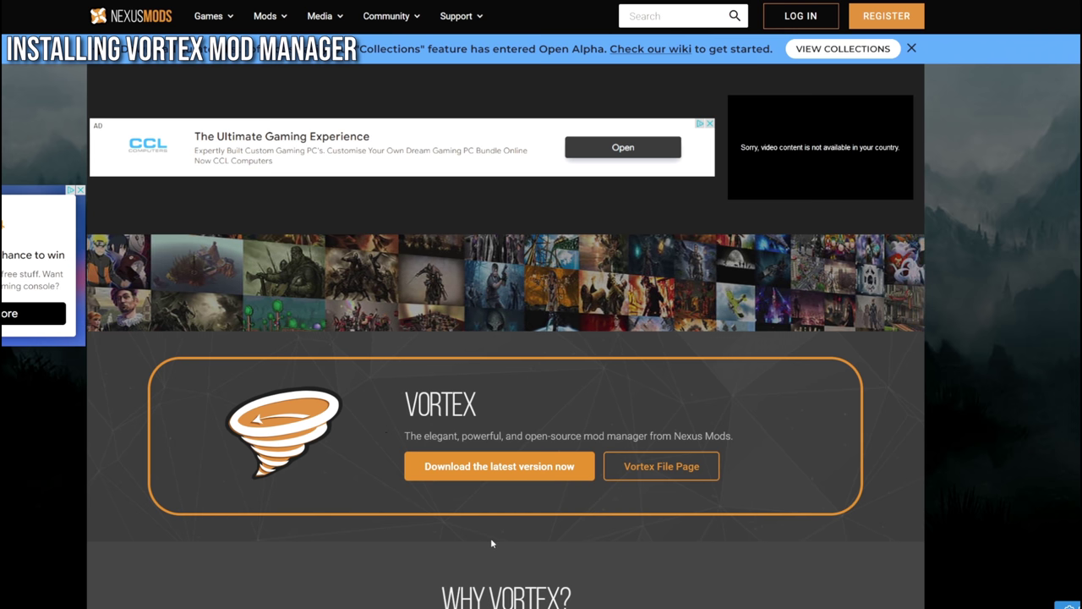
- Manually download the Vortex 1.1.5 installer from Nexus Mods after logging in
scroll(493, 542, down, 1)
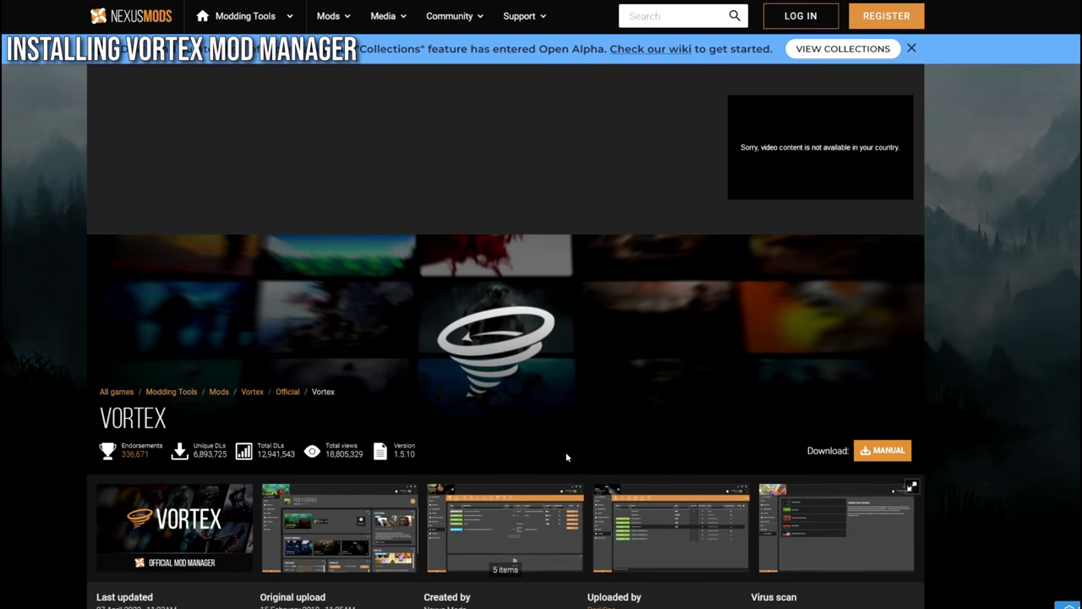
scroll(566, 453, down, 3)
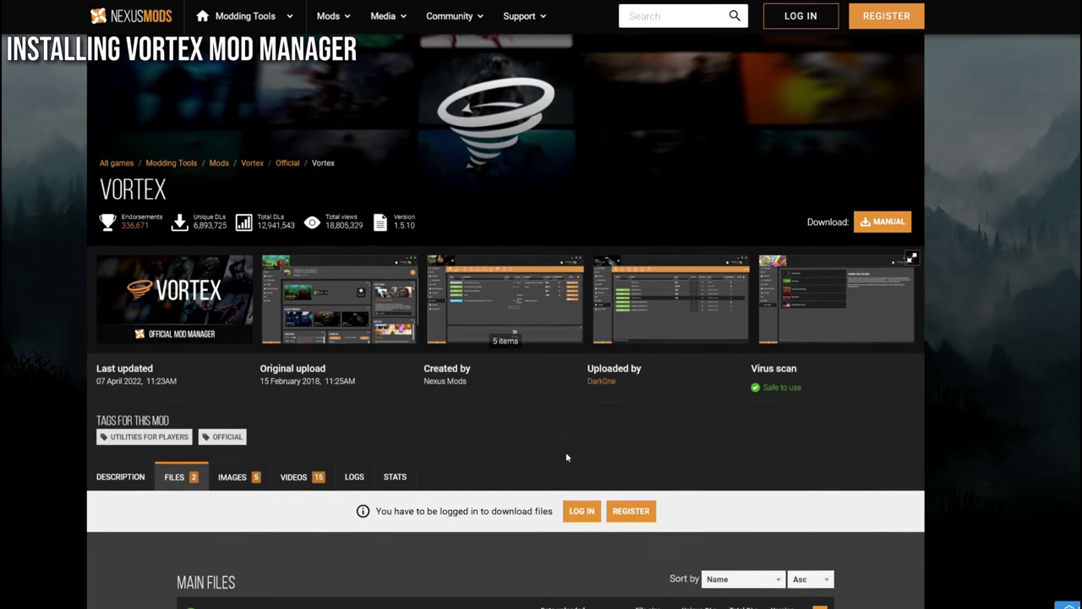
scroll(337, 418, down, 3)
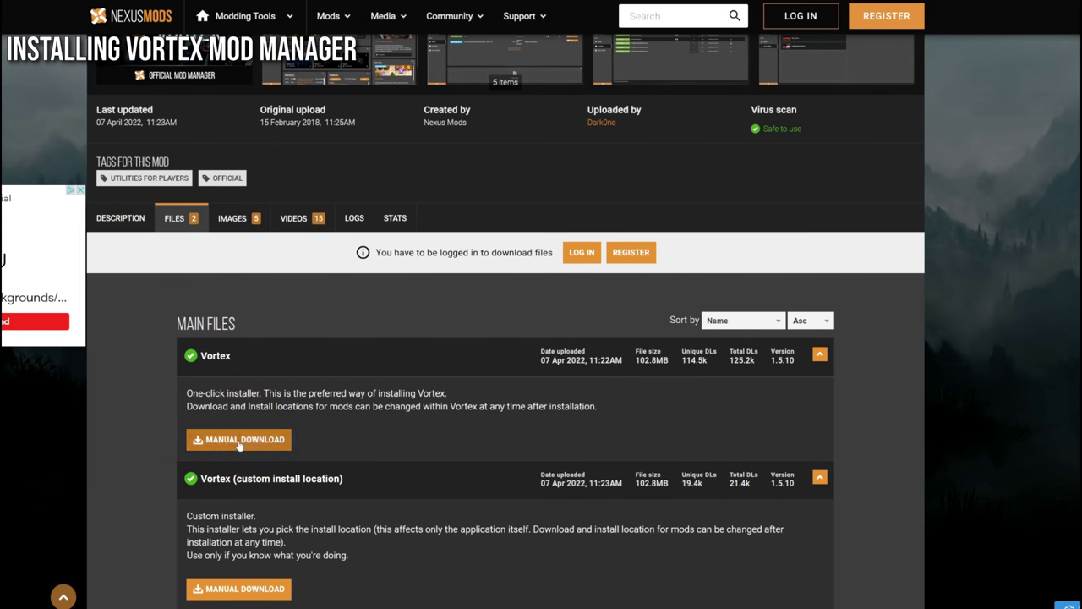
click(246, 448)
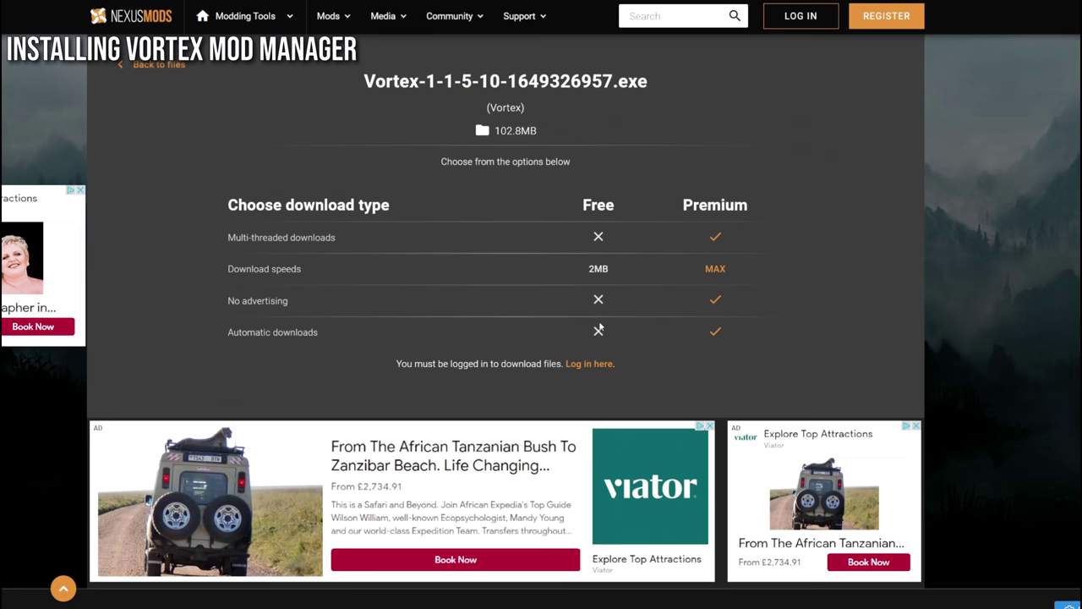
click(604, 365)
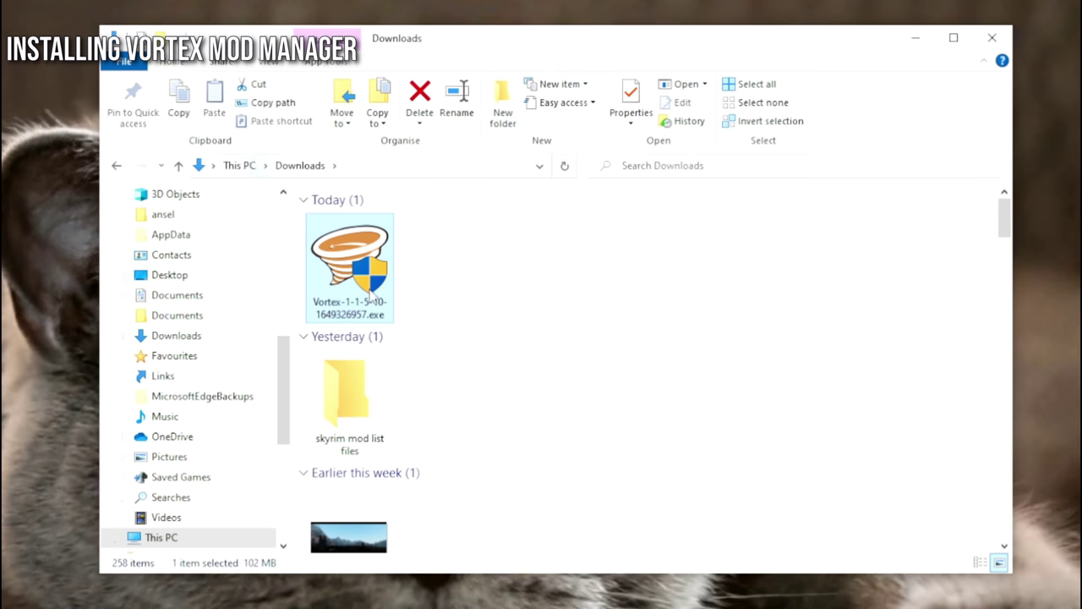
- Run the Vortex-1-1-5-10-1649326957.exe installer from Downloads to install Vortex
double_click(372, 289)
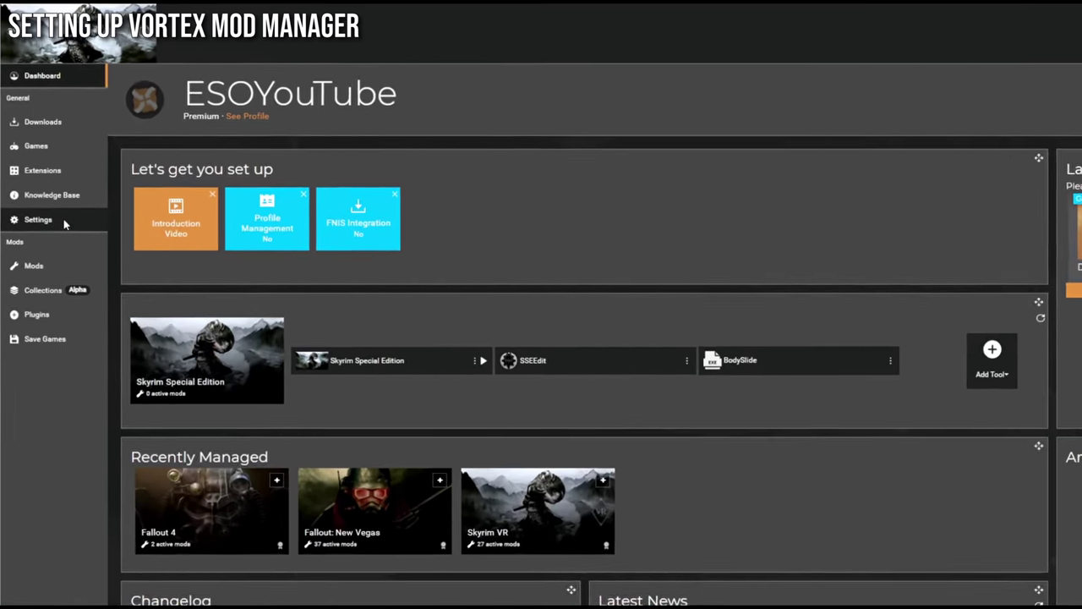
- Check Vortex settings: downloads in F:\Mod Store Downloads, mods staged in G:\Vortex Mods\{game}
click(49, 159)
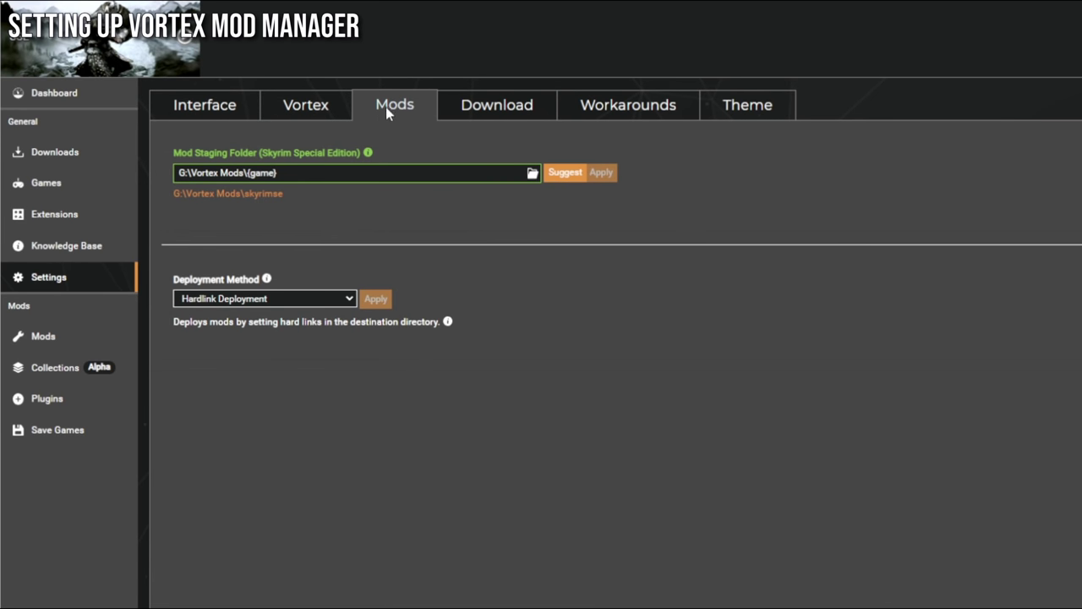
click(494, 109)
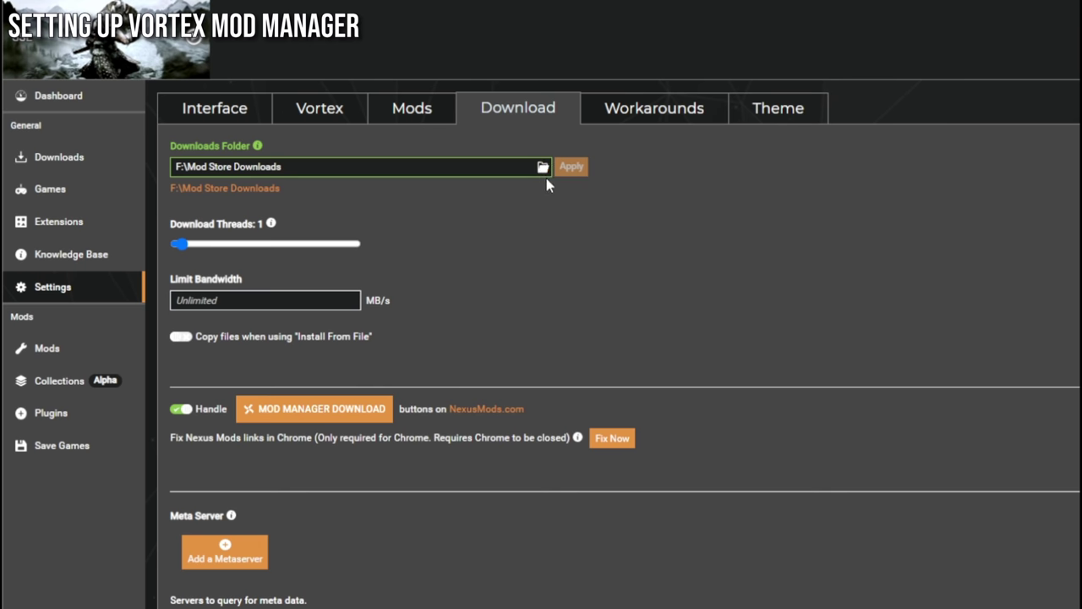
click(425, 118)
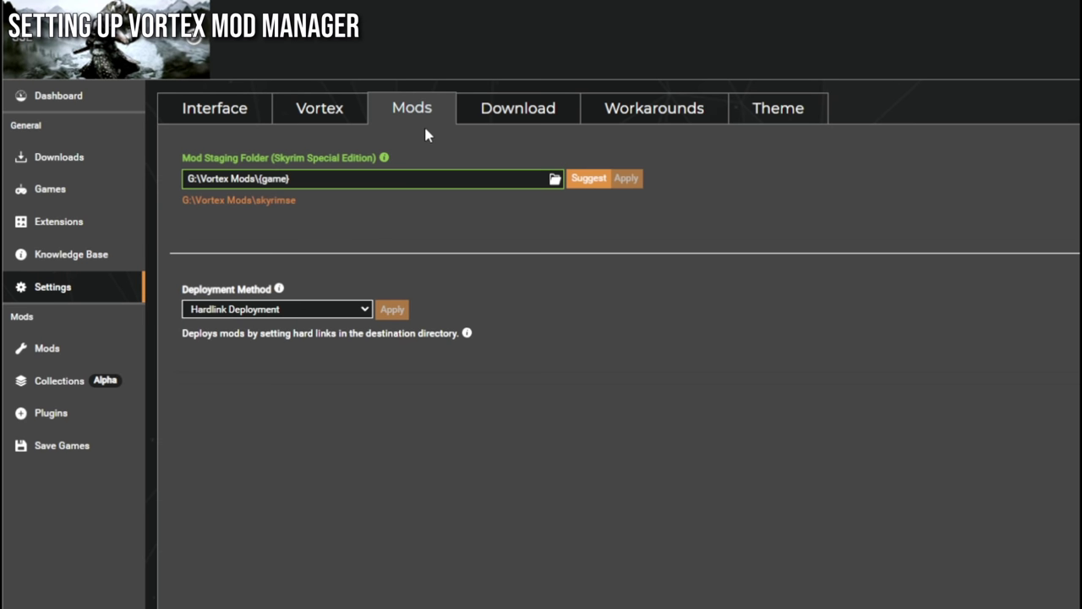